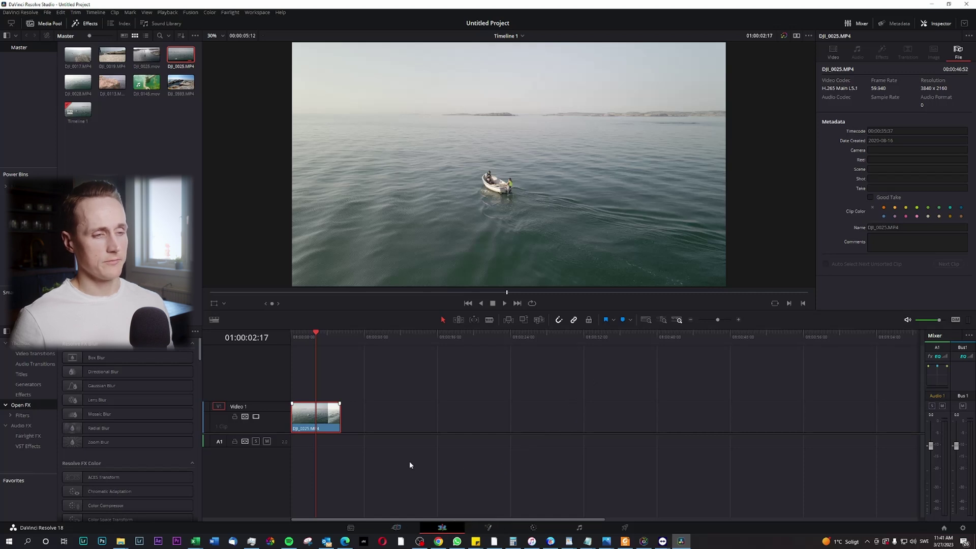
- Slow down the DJI_0025.MP4 clip with its retime controls by stretching its end to about 1 minute 6 seconds
click(328, 418)
drag(312, 338, 302, 343)
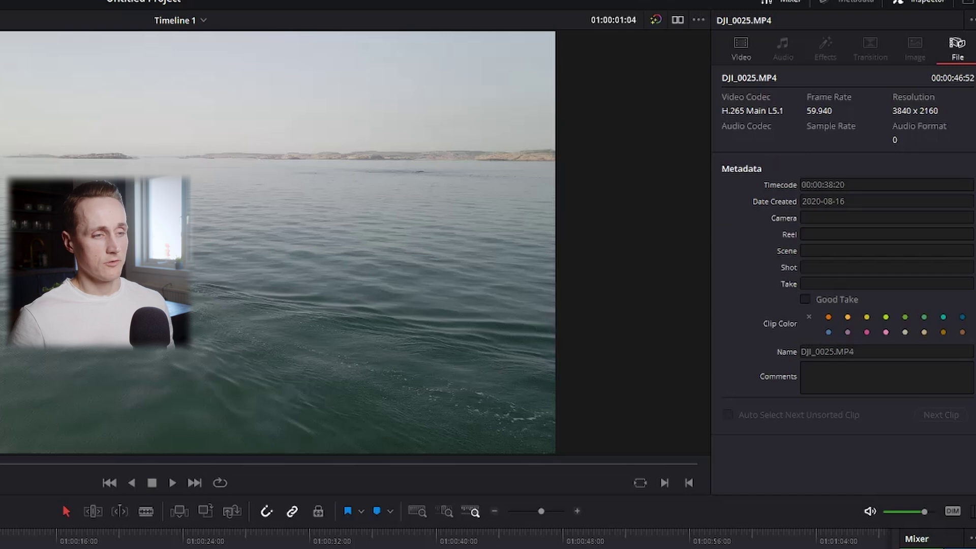
drag(417, 397, 900, 382)
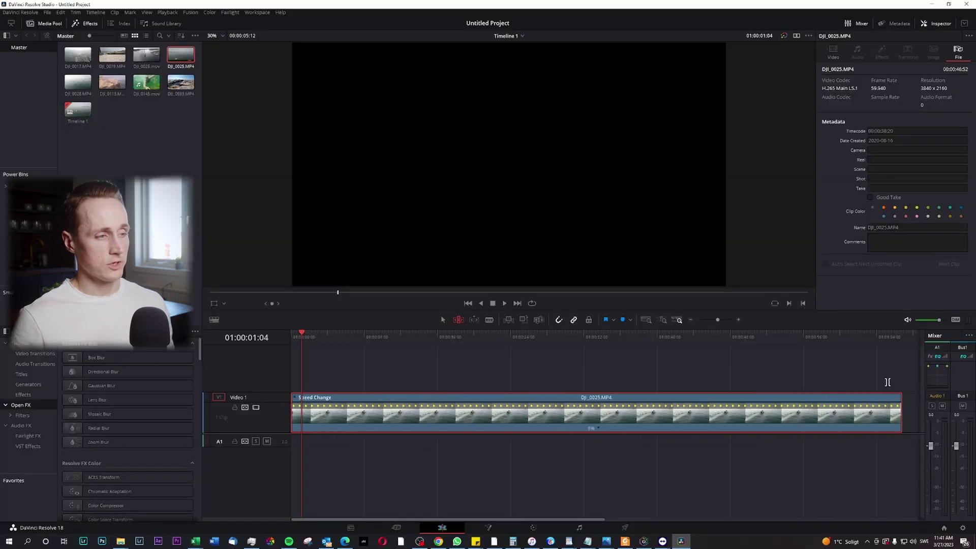
- Play the slowed clip and examine the boat up close for smoothness of motion
key(space)
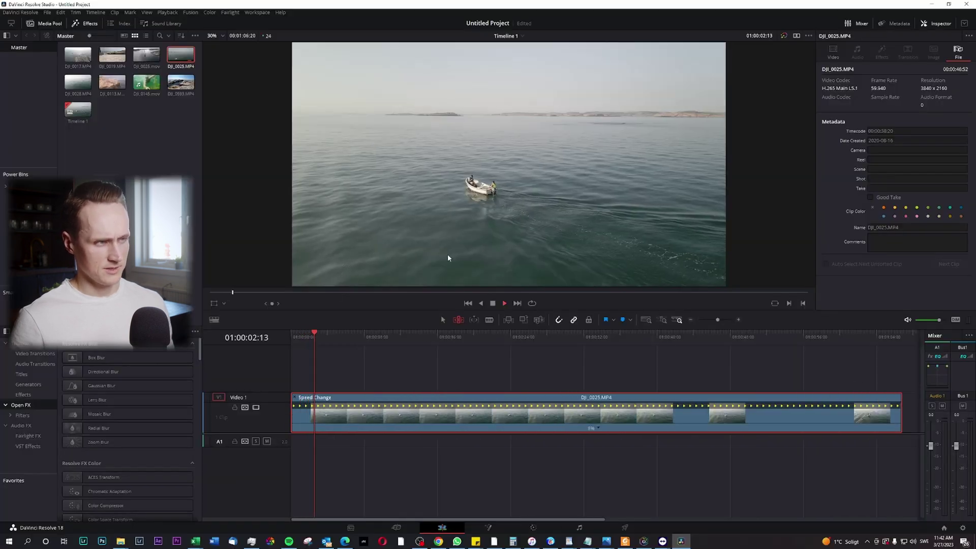
scroll(464, 224, up, 2)
key(space)
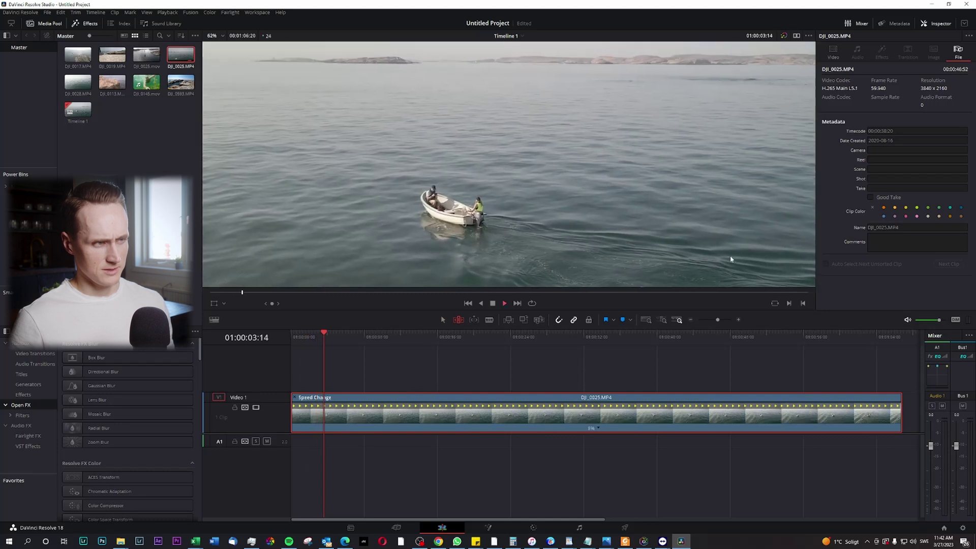
key(space)
scroll(599, 239, down, 4)
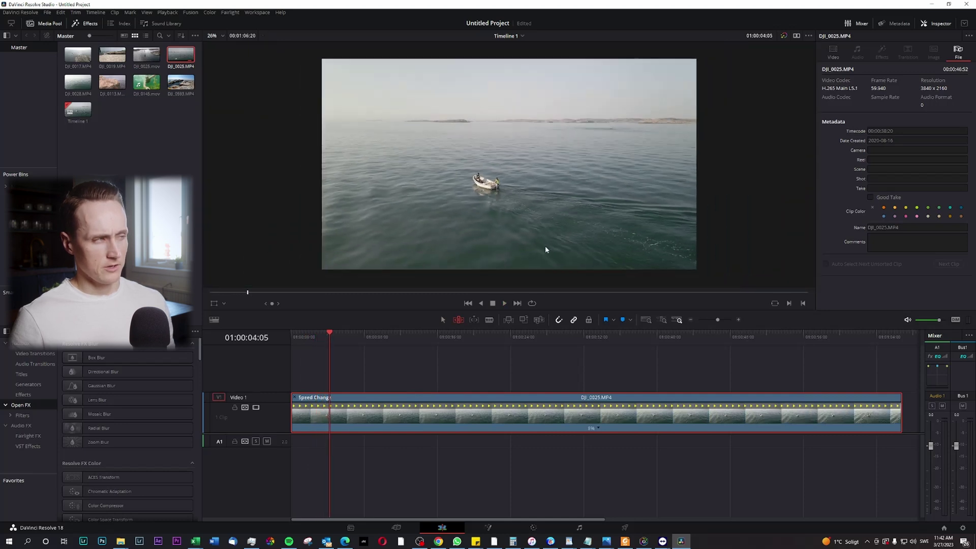
- Reset the clip's speed to 100% and toggle its retime controls off and back on
click(599, 429)
click(616, 465)
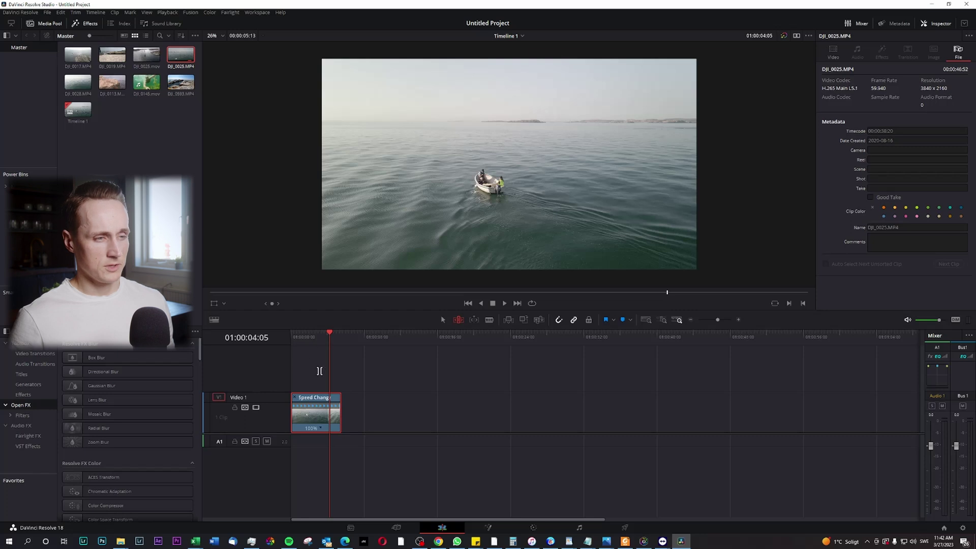
key(ctrl+r)
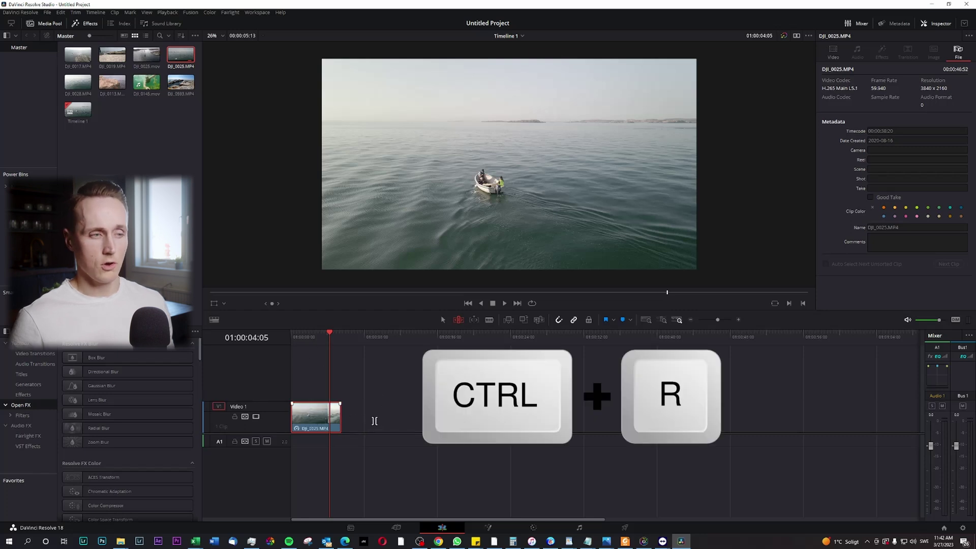
key(ctrl+r)
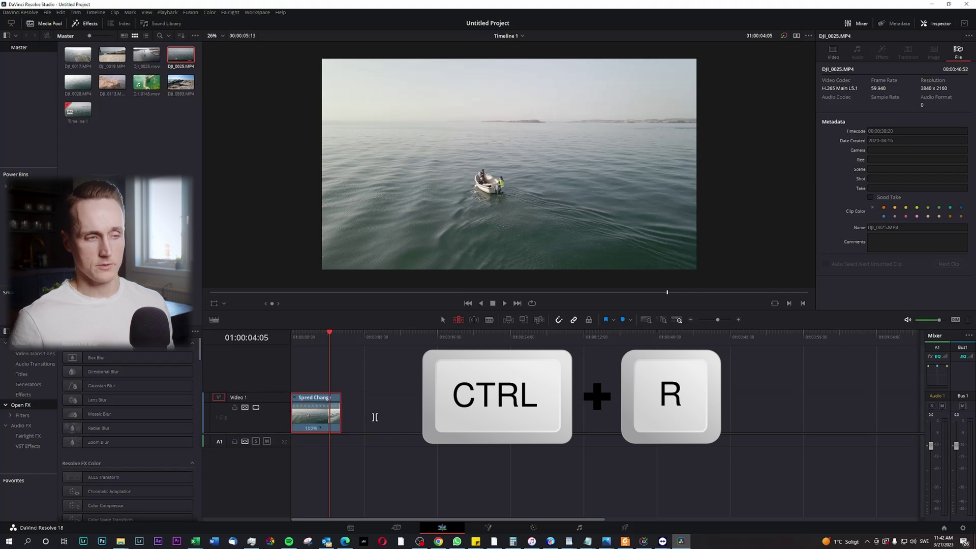
- Stretch the end of the clip to slow it to 40% and play it back, examining the boat up close
scroll(372, 416, up, 1)
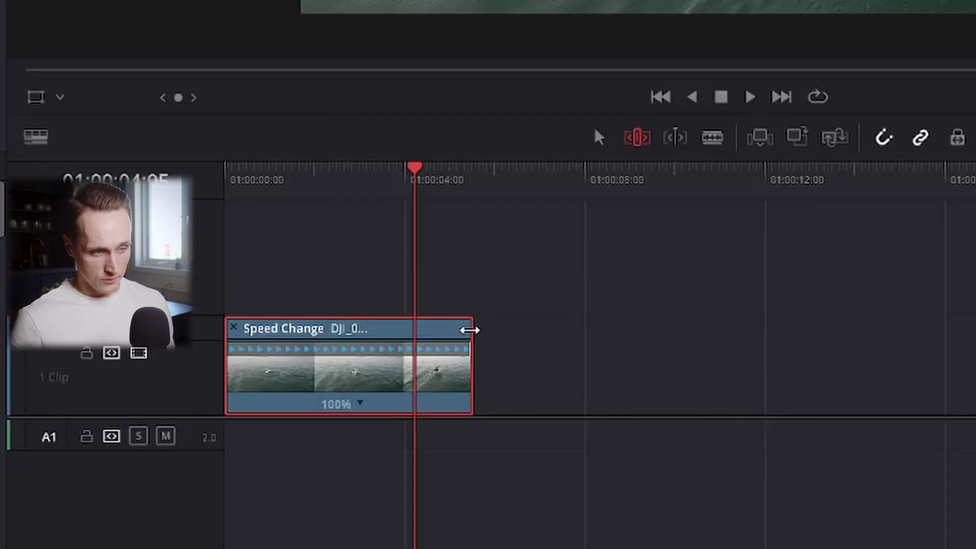
drag(469, 330, 848, 338)
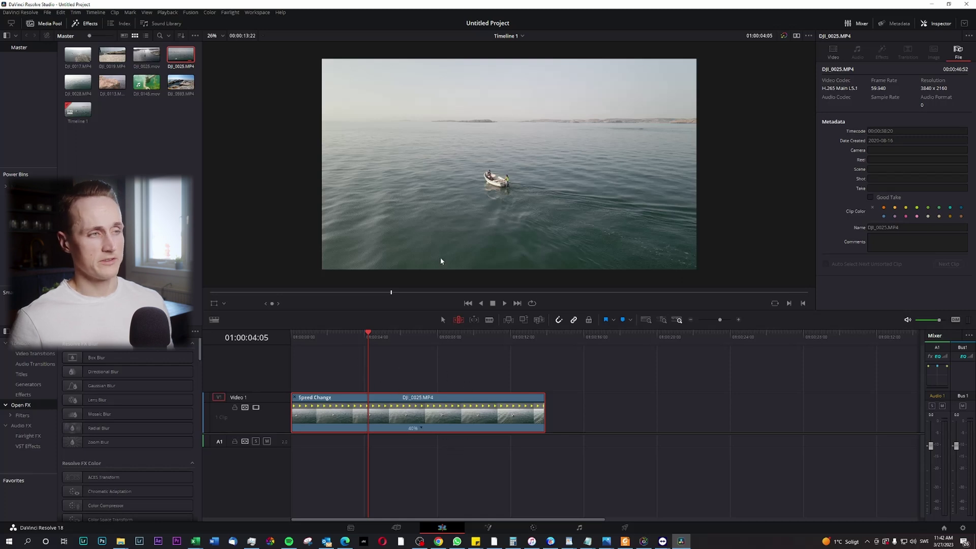
scroll(478, 229, up, 5)
key(space)
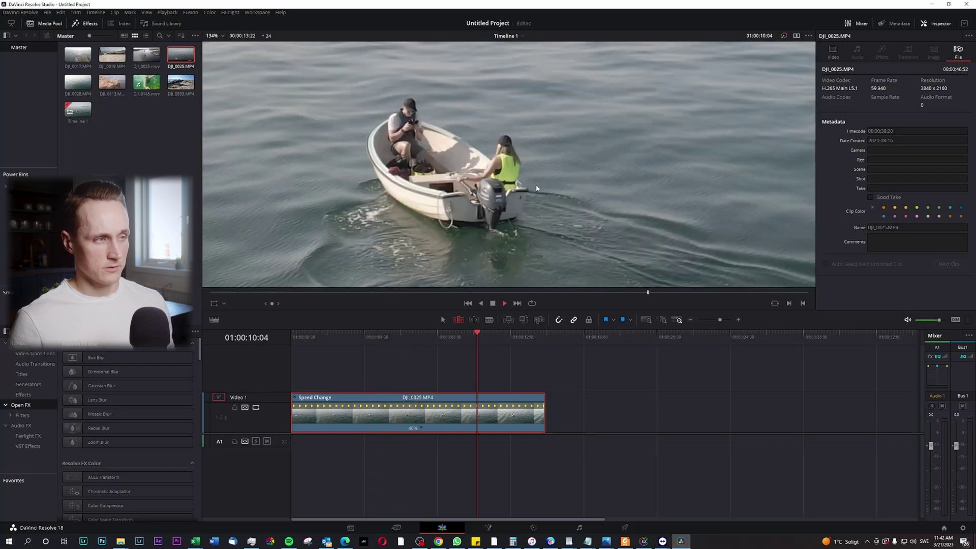
key(space)
scroll(497, 188, down, 5)
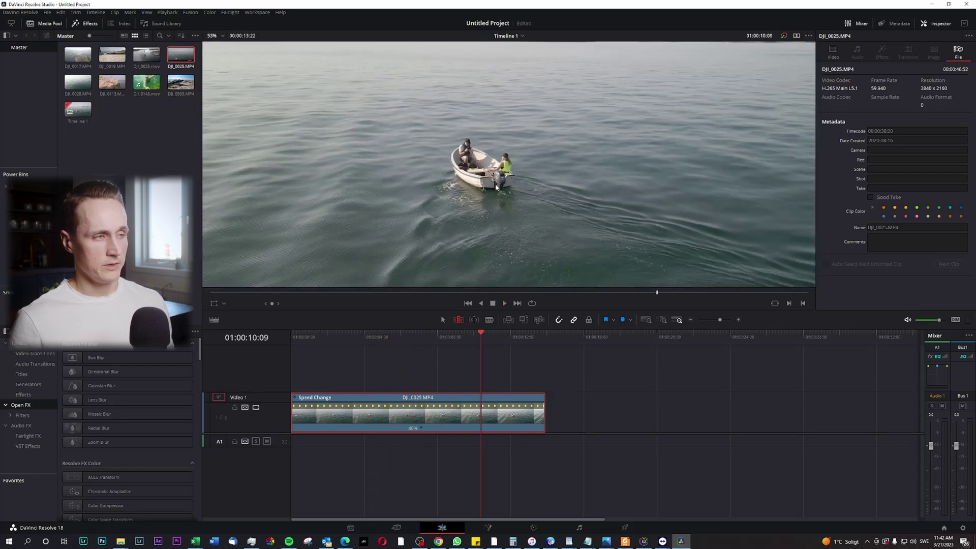
scroll(496, 187, down, 4)
- Add a speed point to the clip at 01:00:03:01
click(322, 349)
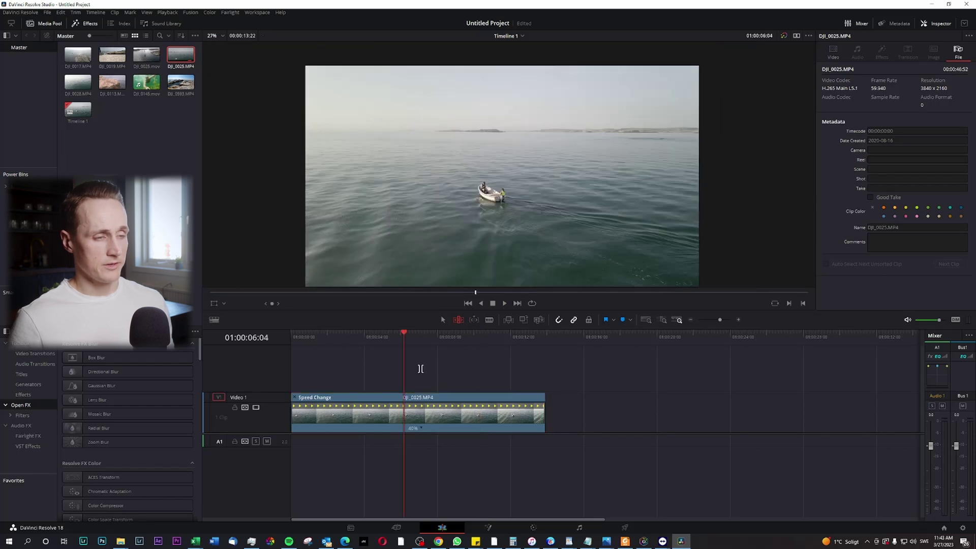
drag(420, 368, 343, 349)
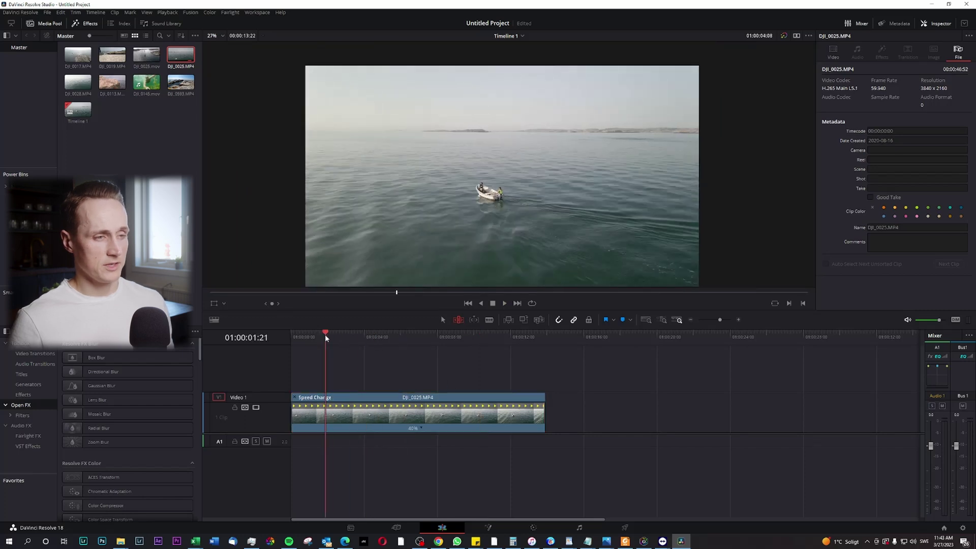
click(348, 336)
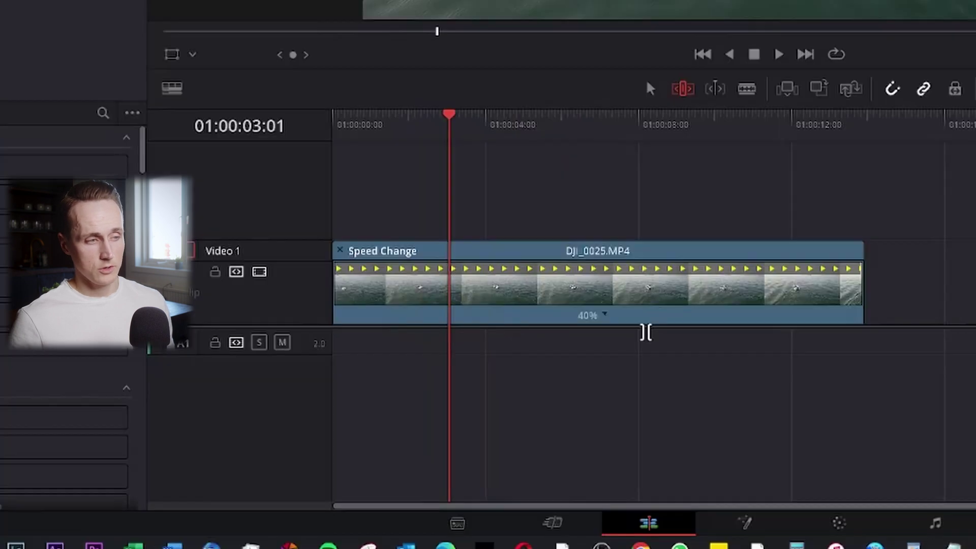
click(605, 317)
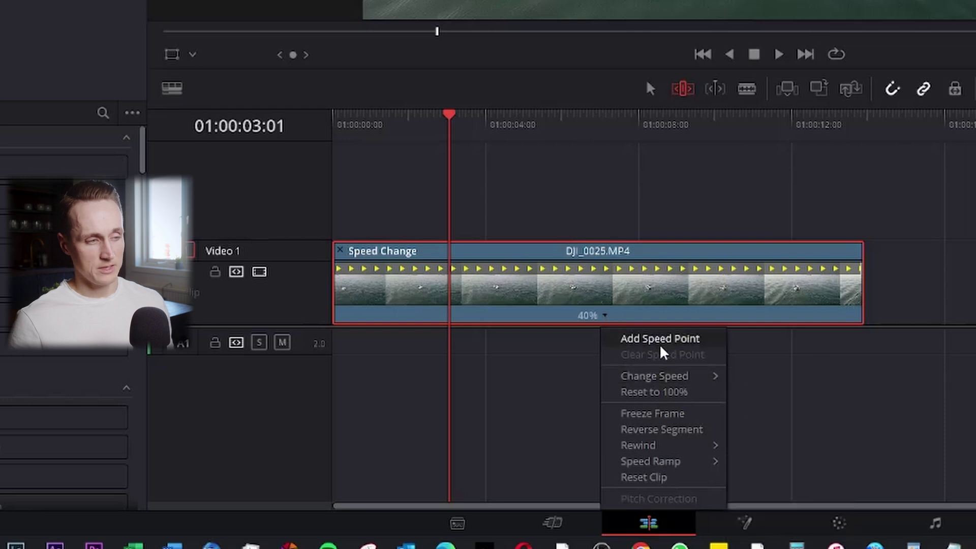
click(679, 348)
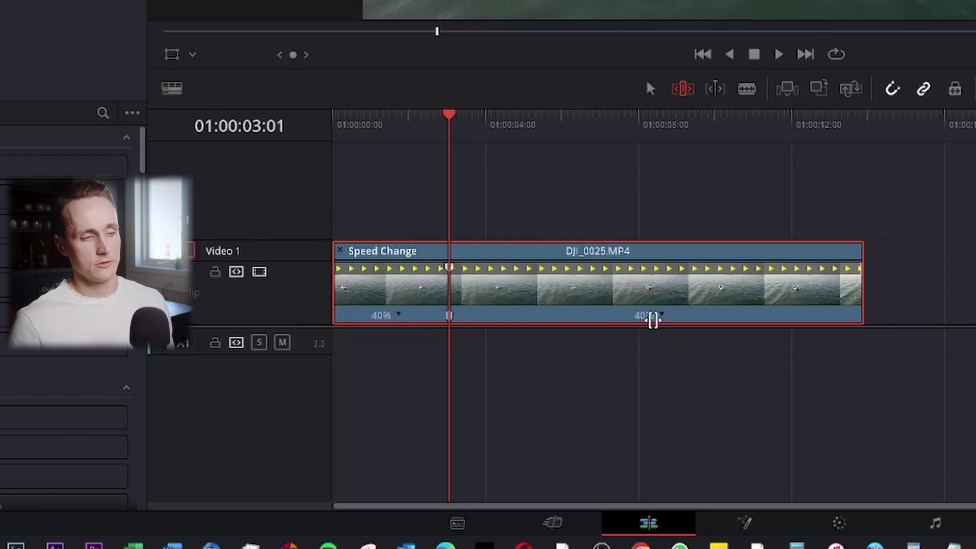
- Reset the segment after the speed point to 100% and play the clip across the speed transition
click(662, 316)
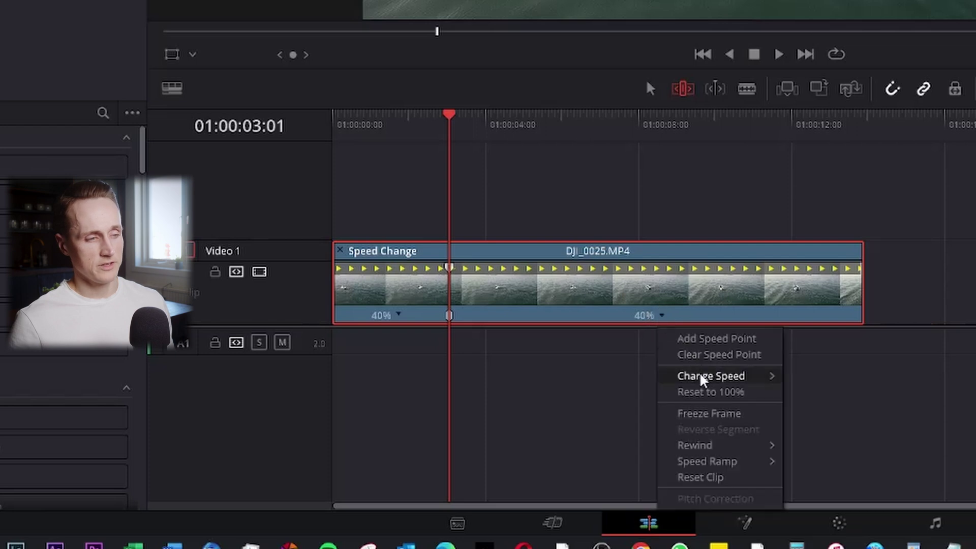
click(701, 393)
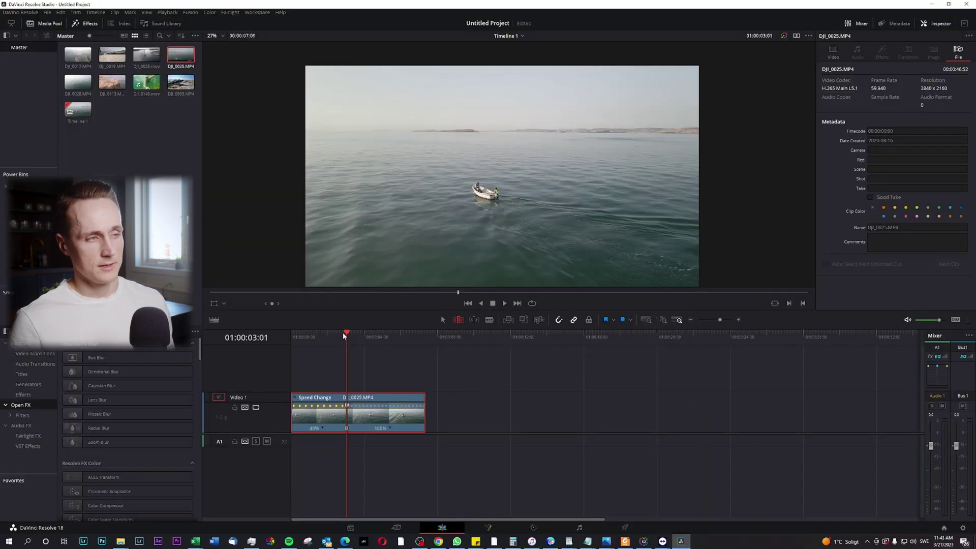
key(space)
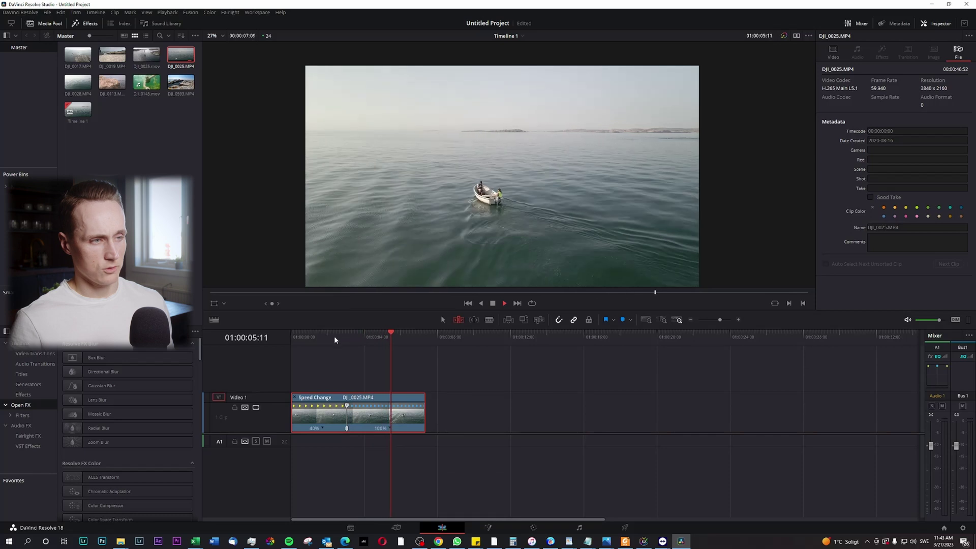
click(336, 337)
key(space)
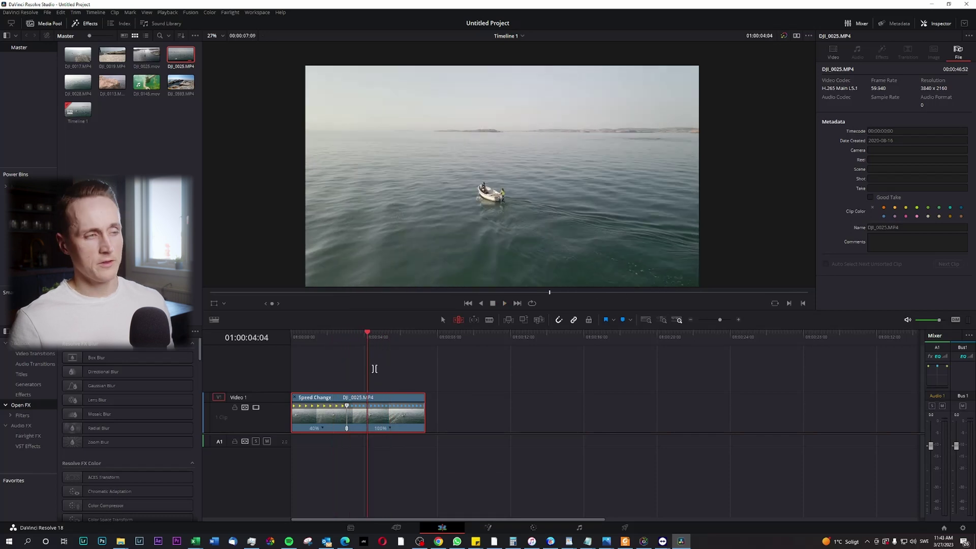
- Add a second speed point to the clip at 01:00:03:09
drag(363, 342, 353, 340)
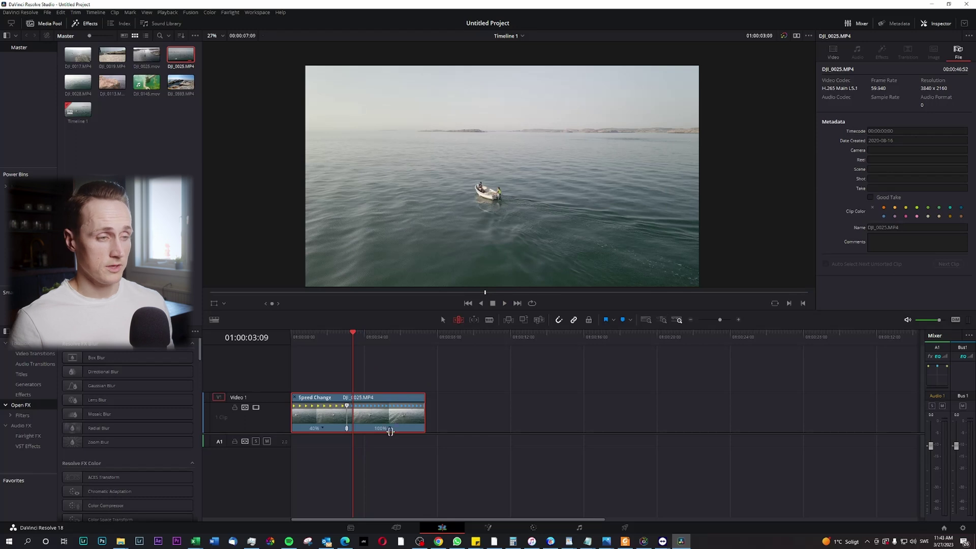
scroll(405, 411, up, 2)
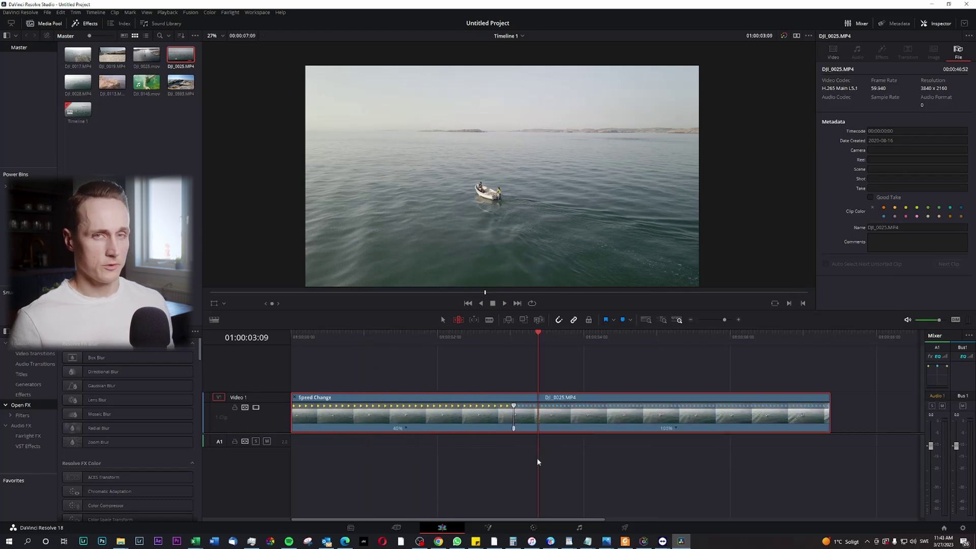
scroll(516, 231, up, 3)
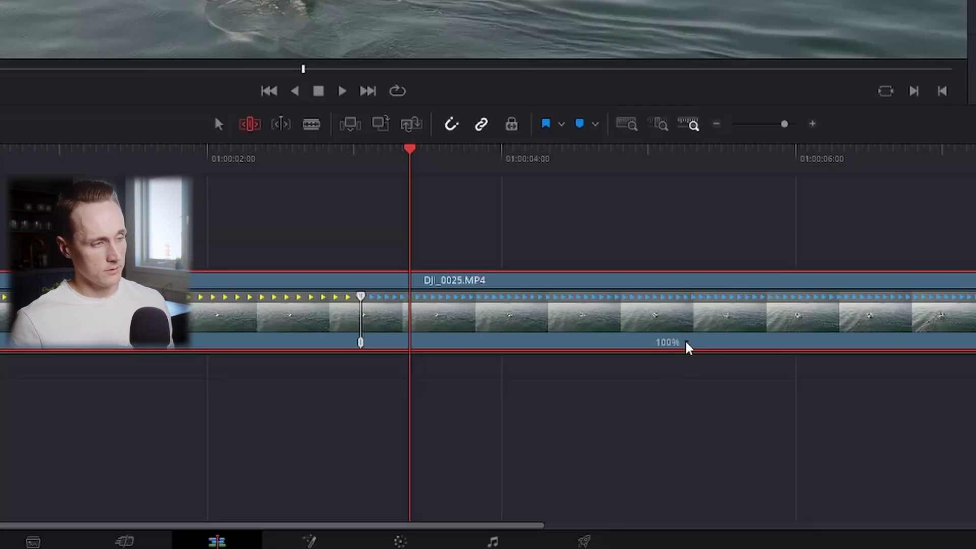
click(687, 344)
click(723, 365)
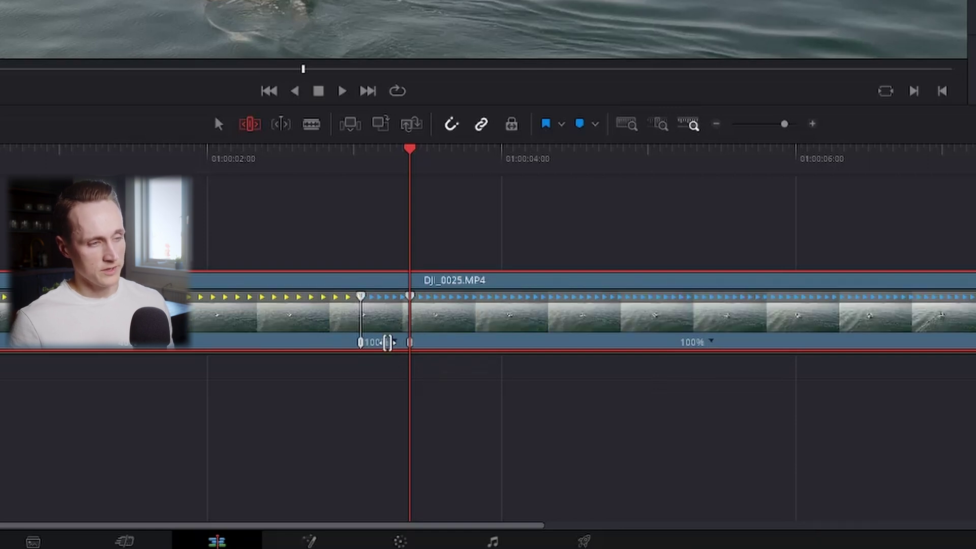
- Change the segment between the two speed points to 25%, and extend its end to slow it further to 20%
click(395, 343)
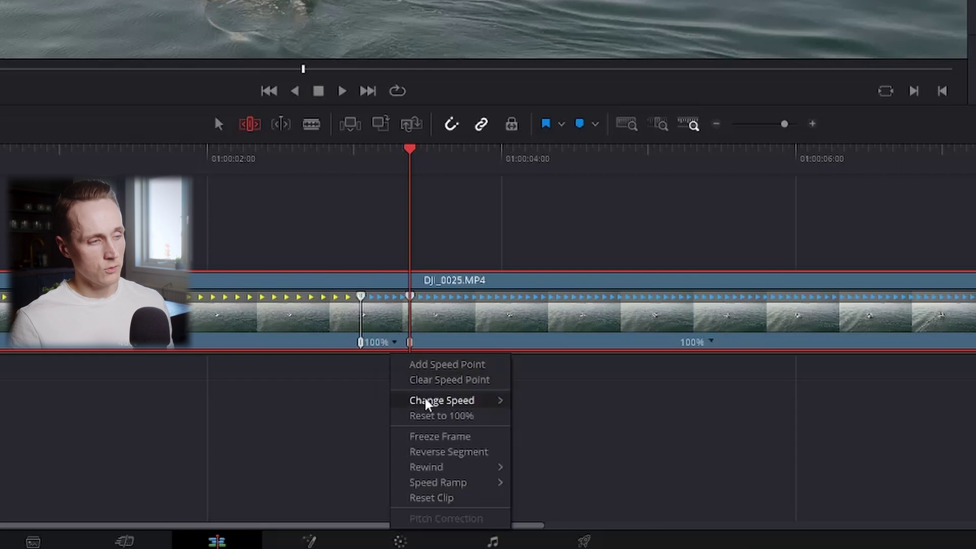
mouse_move(427, 401)
click(562, 418)
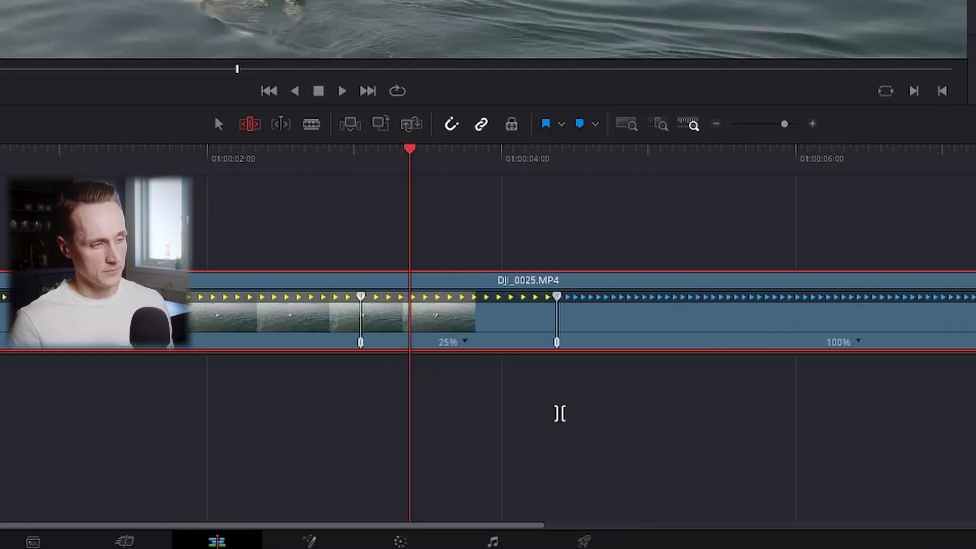
click(468, 348)
mouse_move(493, 403)
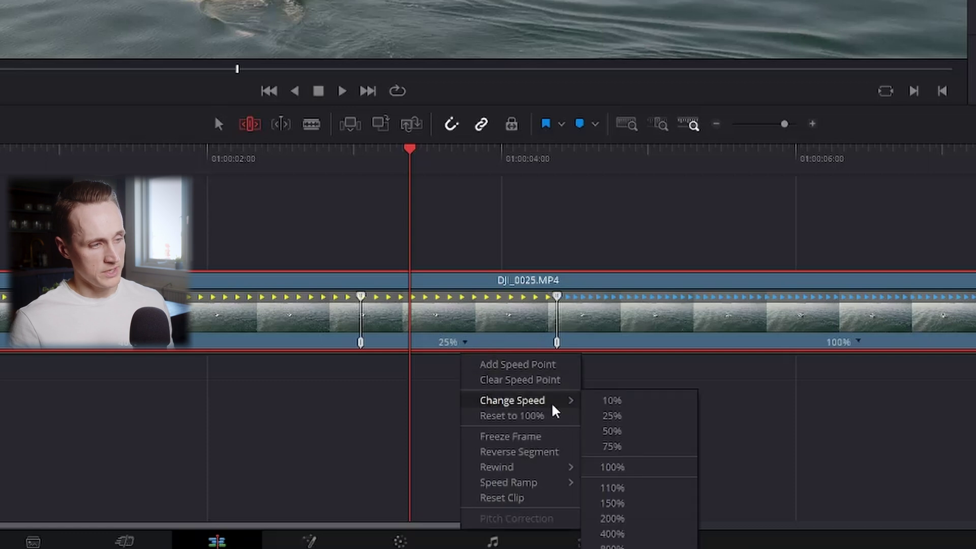
click(414, 410)
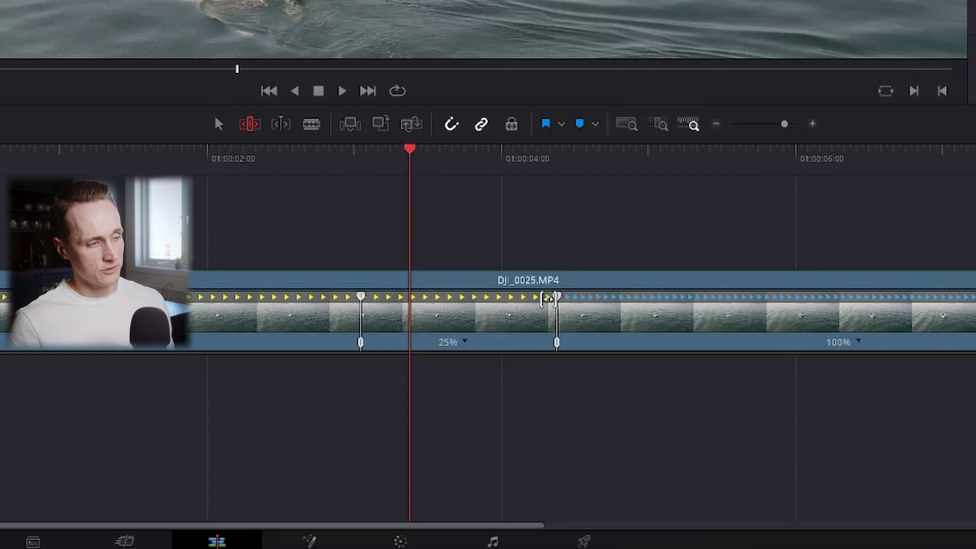
drag(554, 298, 612, 312)
- Play the section around the two speed points repeatedly, examining the boat's motion up close
click(320, 165)
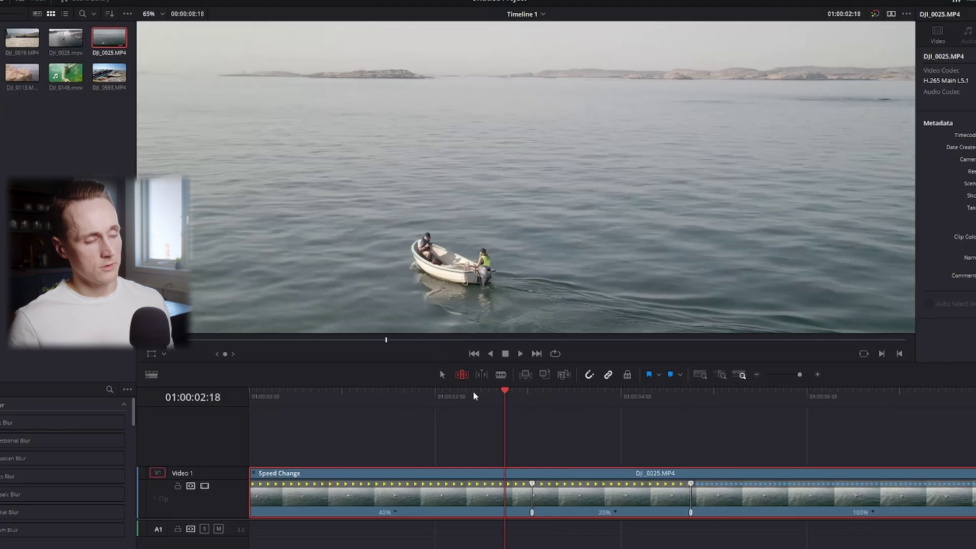
key(space)
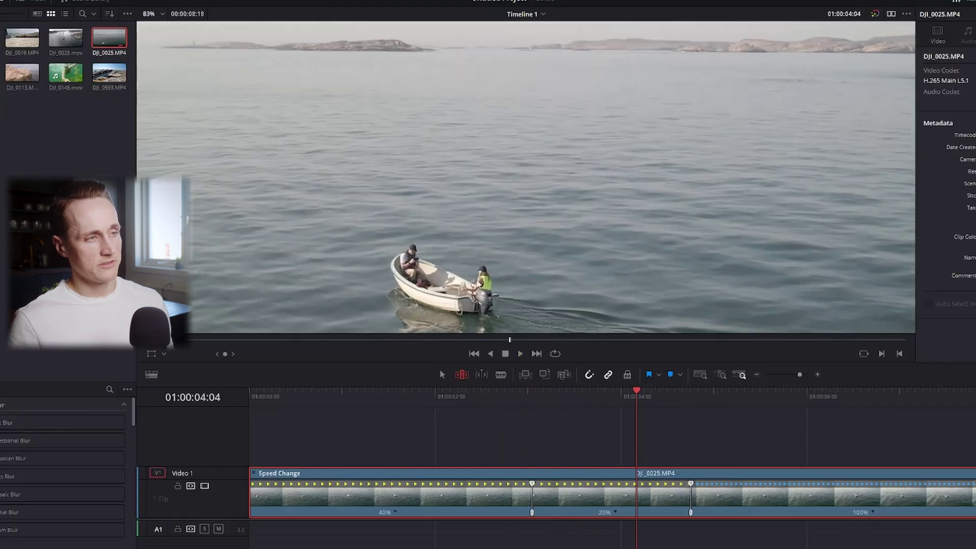
scroll(480, 284, up, 2)
drag(507, 252, 761, 95)
click(493, 406)
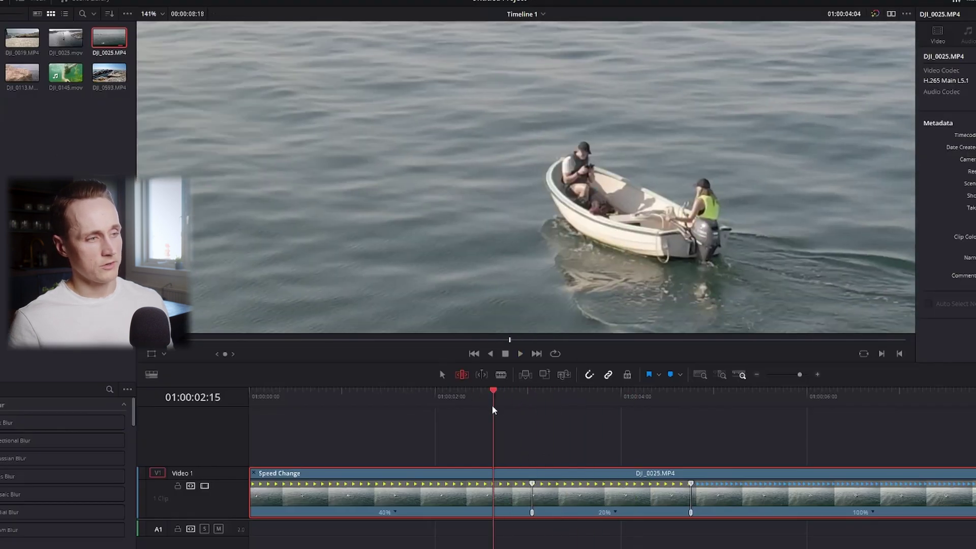
key(space)
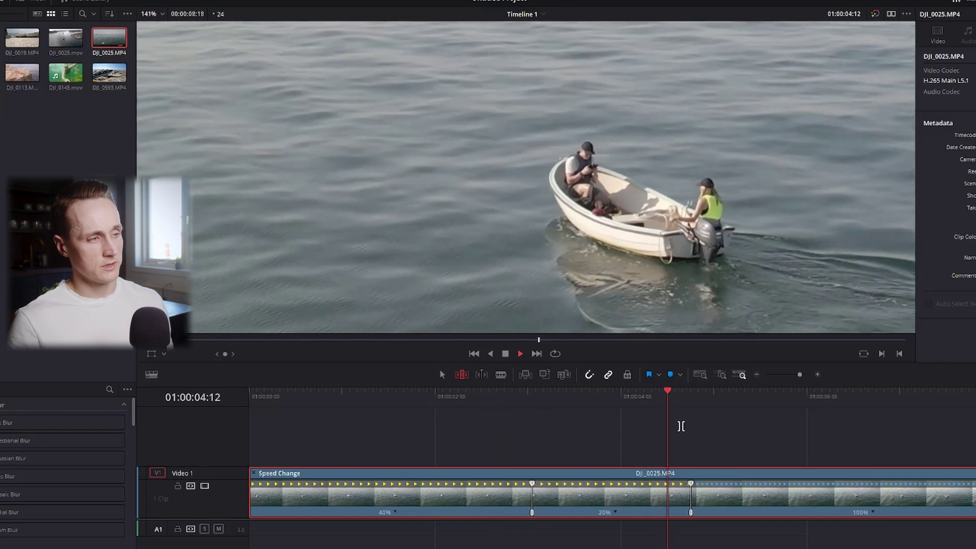
click(506, 407)
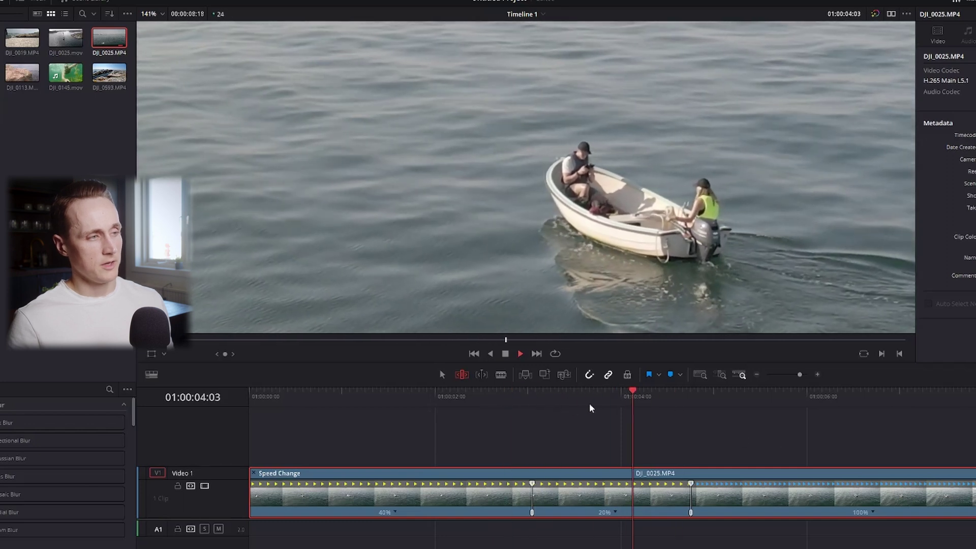
key(space)
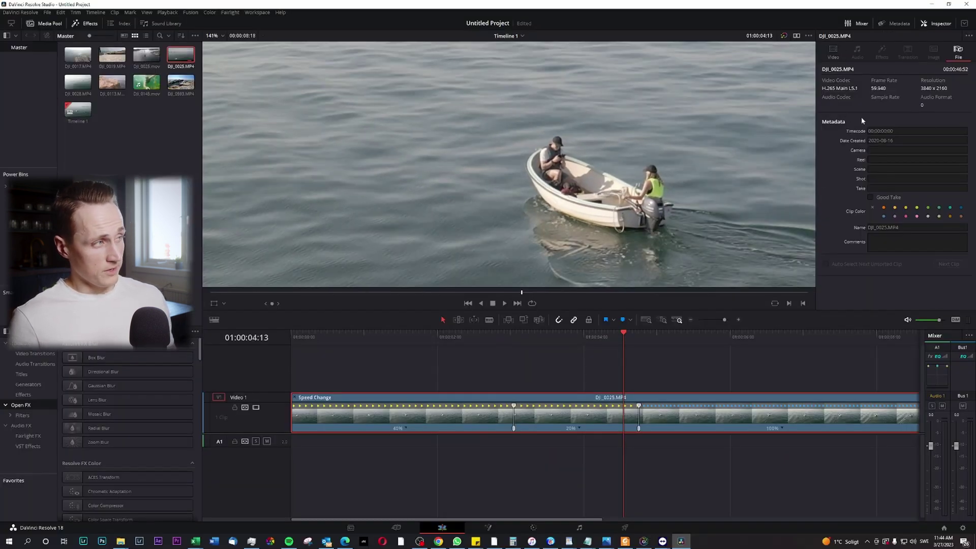
- Show the clip's video properties in the Inspector and set its Retime Process to Optical Flow
click(939, 24)
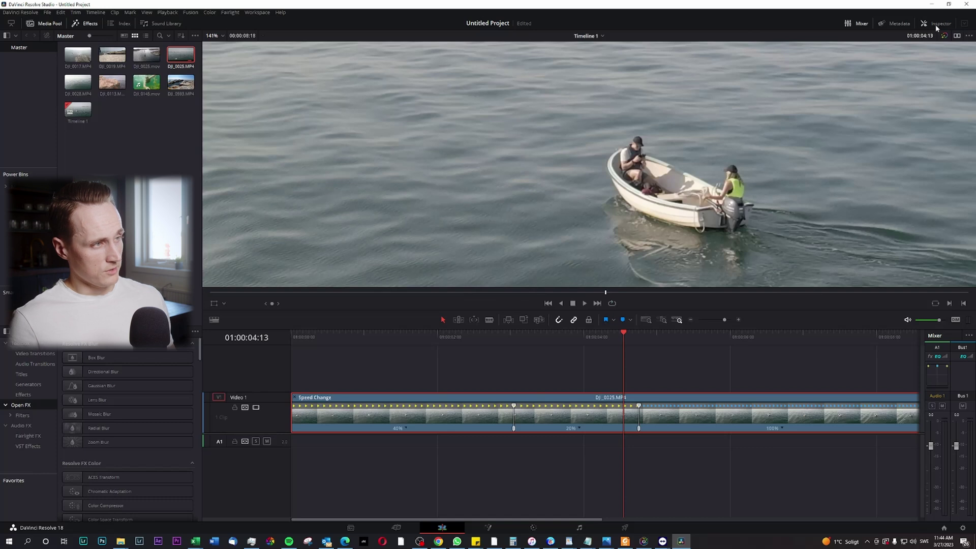
click(934, 25)
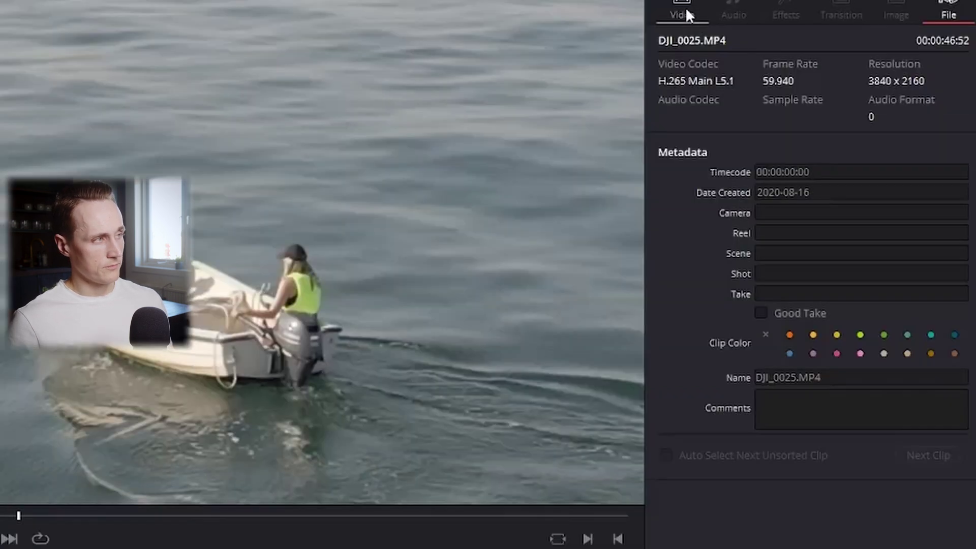
click(839, 56)
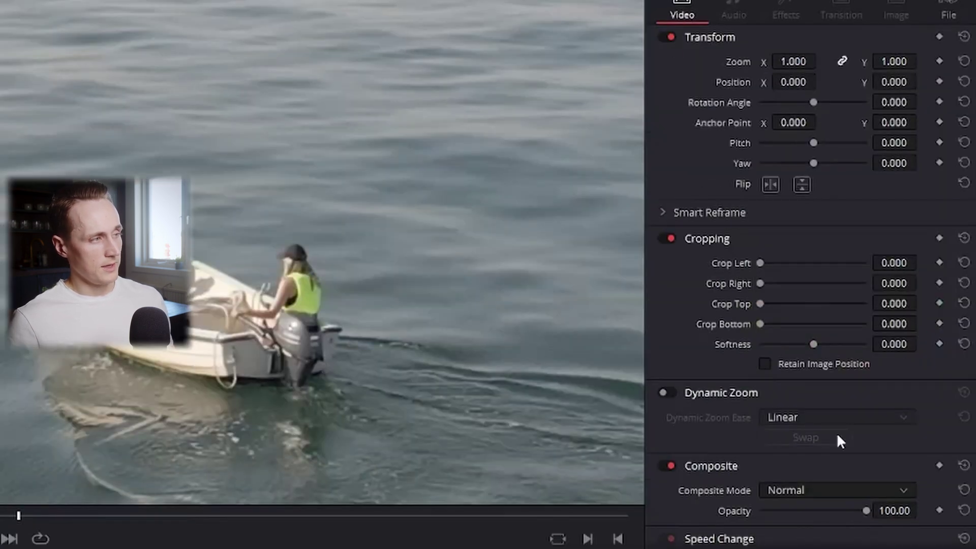
scroll(748, 511, down, 5)
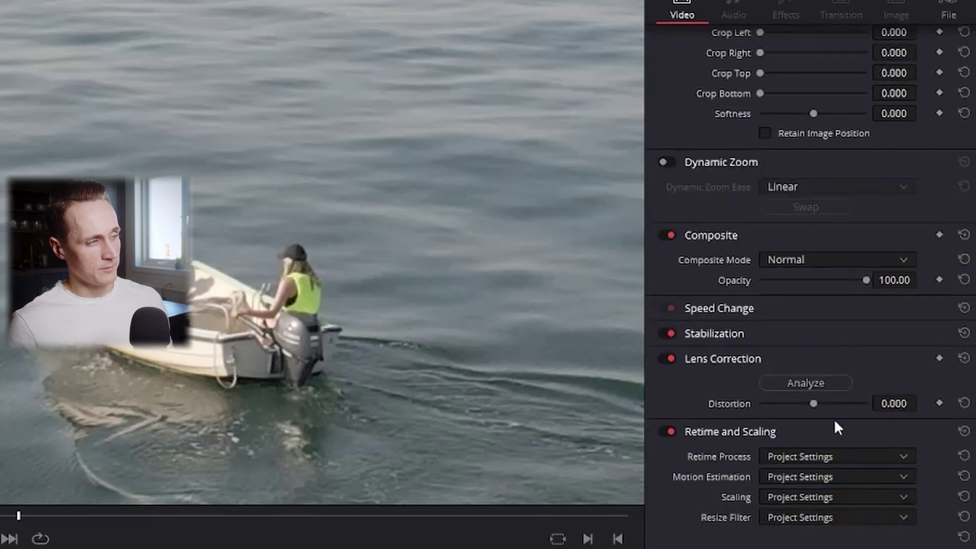
scroll(740, 432, up, 4)
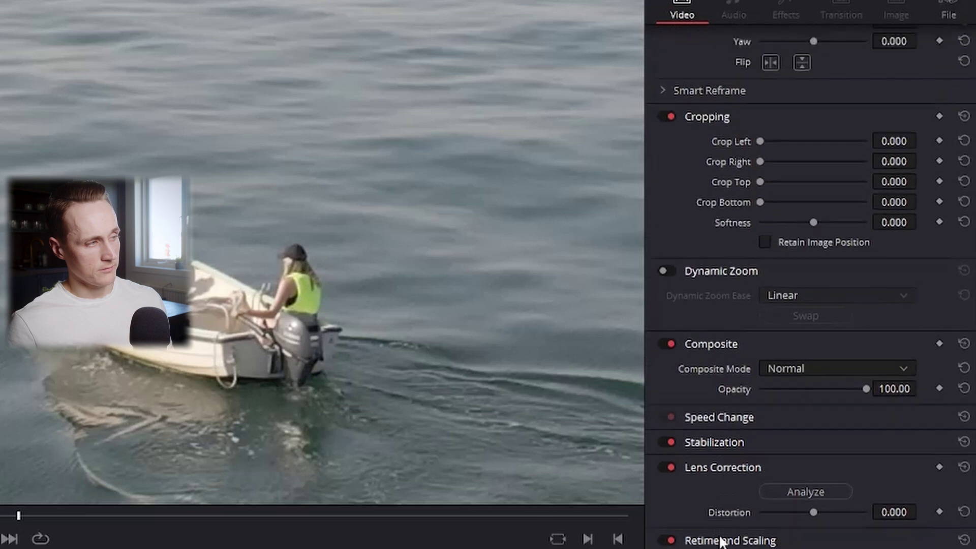
scroll(757, 453, down, 3)
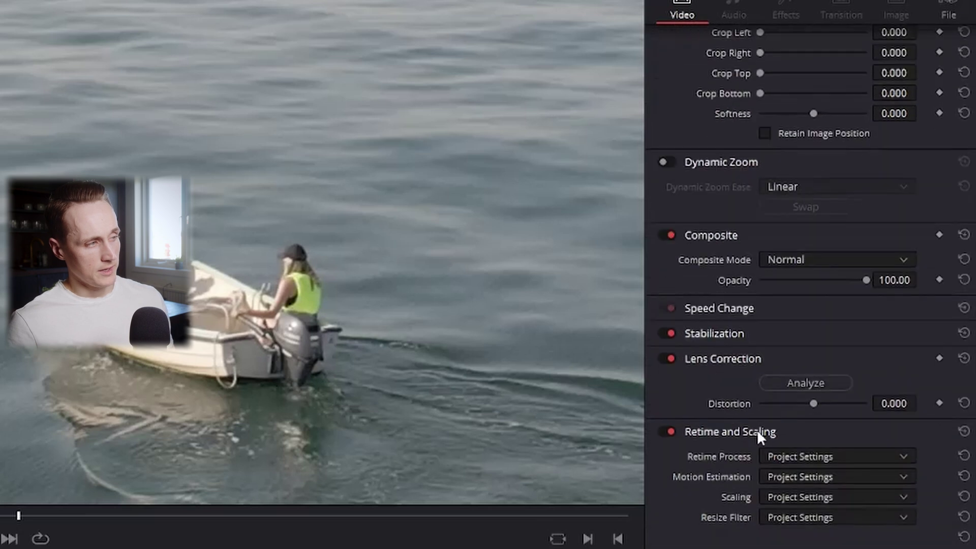
click(807, 456)
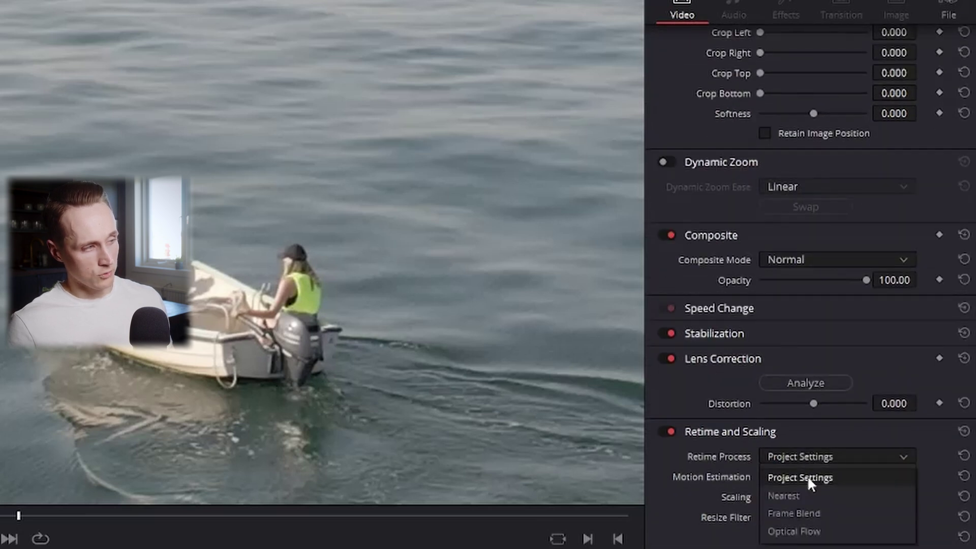
click(798, 529)
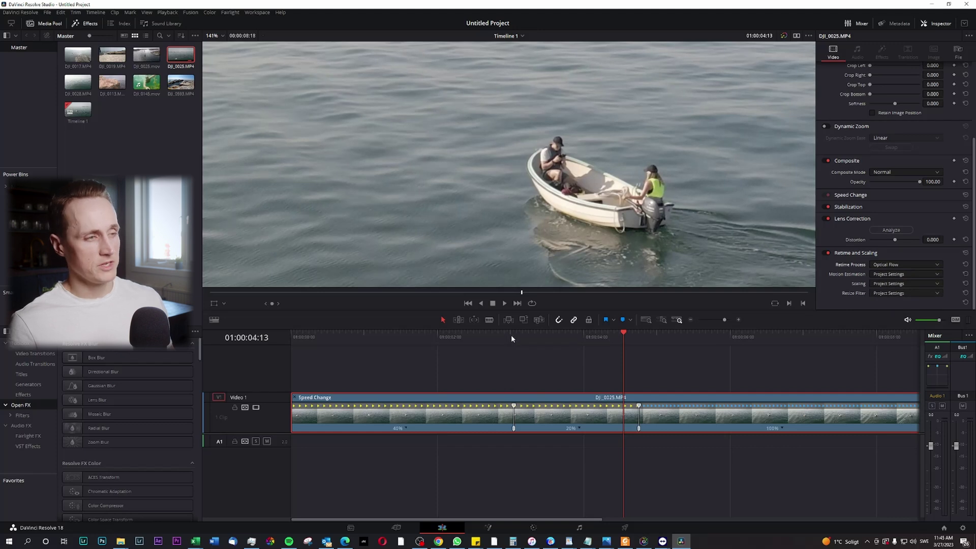
- Play the slowed section between the two speed points several times to check the boat's motion with Optical Flow
drag(512, 335, 477, 341)
key(space)
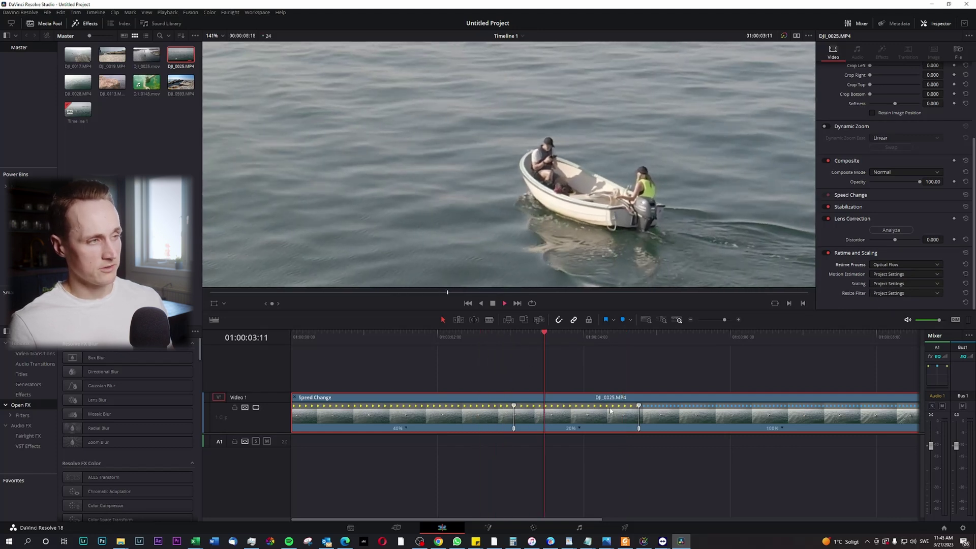
click(487, 336)
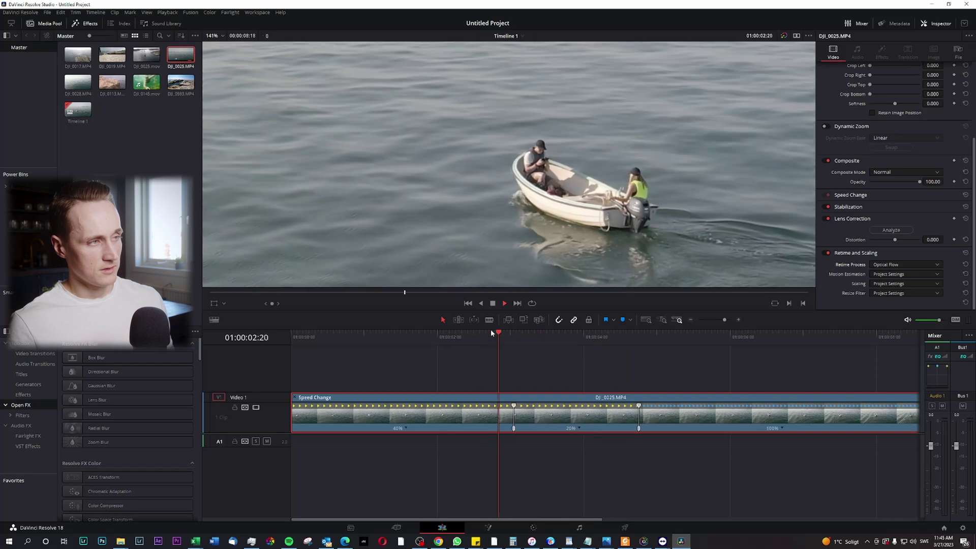
click(490, 320)
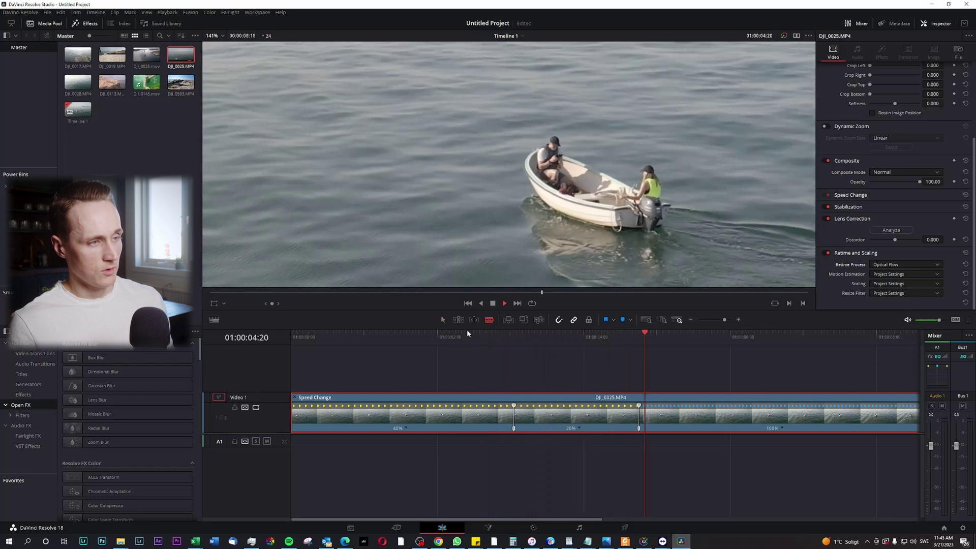
click(469, 336)
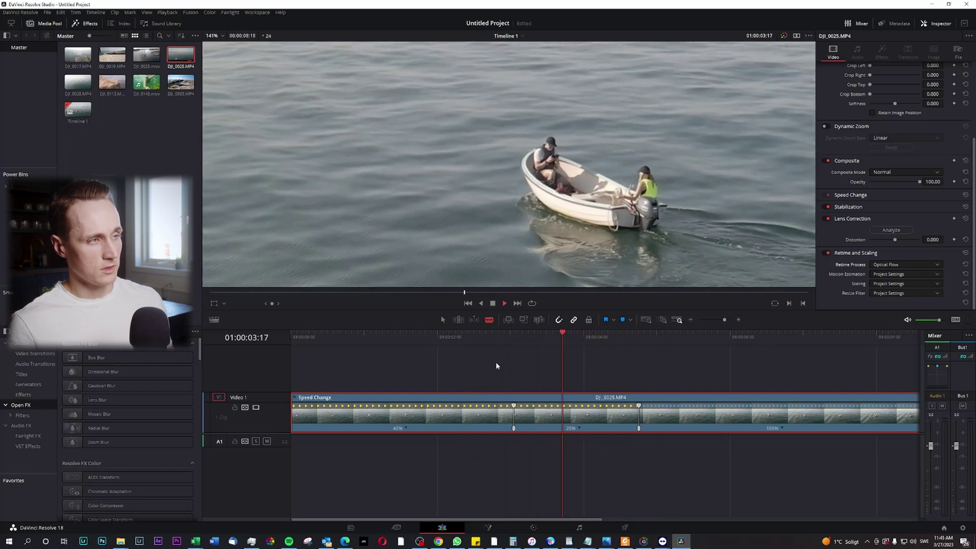
click(487, 340)
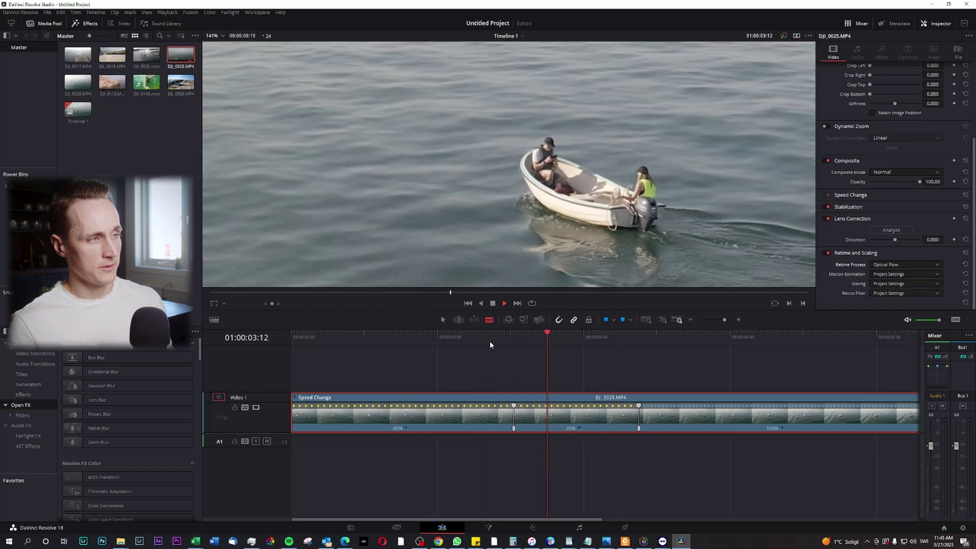
click(489, 340)
- Magnify the boat in the viewer and replay the slow section, examining the passenger beside the outboard motor for artifacts
scroll(591, 160, up, 6)
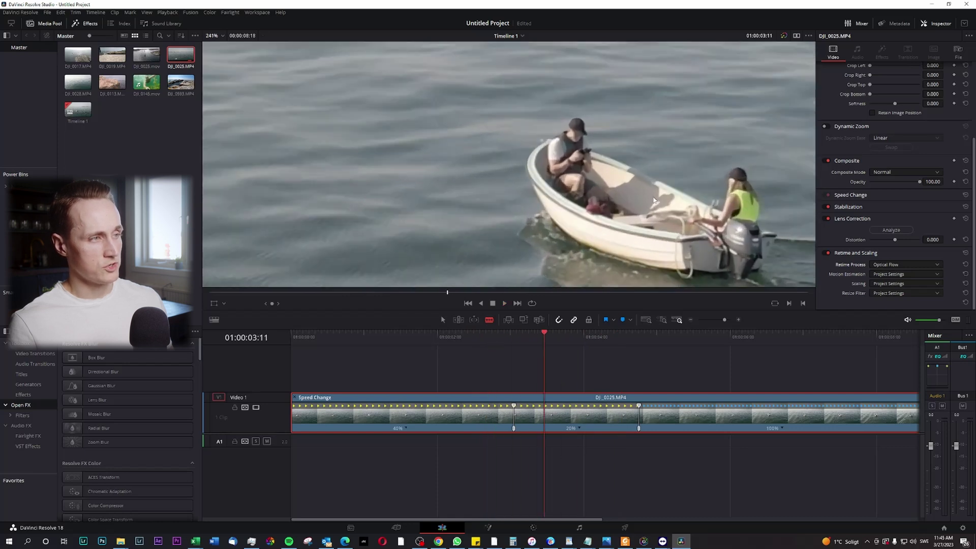
scroll(611, 168, up, 1)
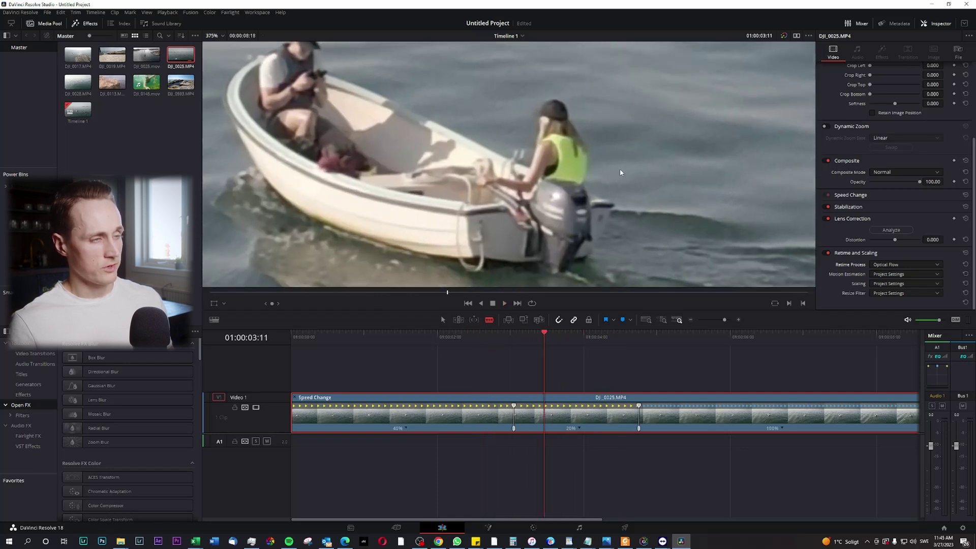
click(456, 341)
key(space)
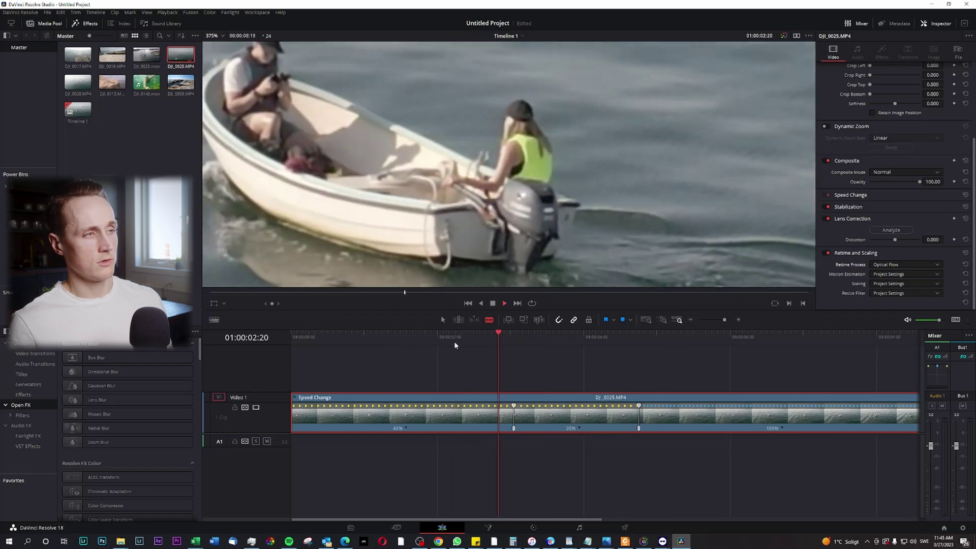
click(479, 341)
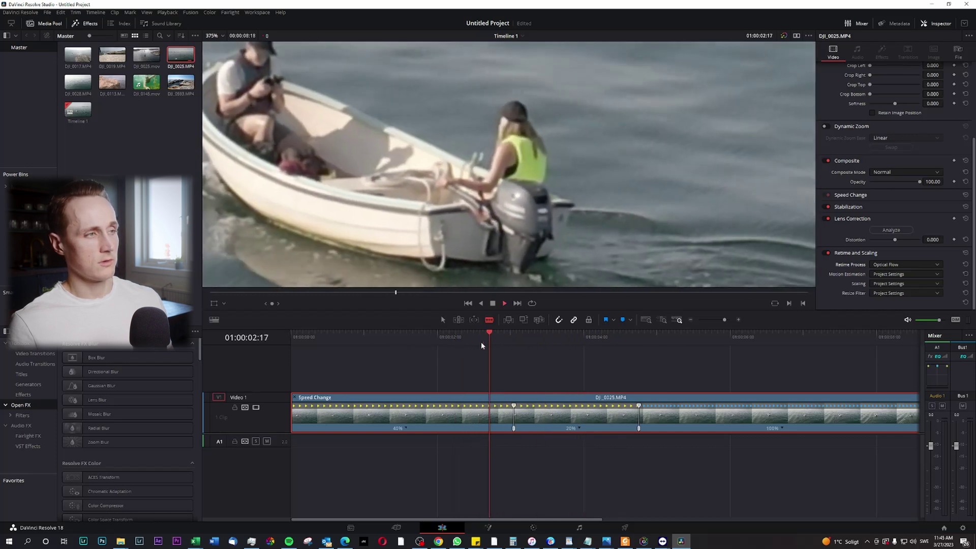
click(490, 344)
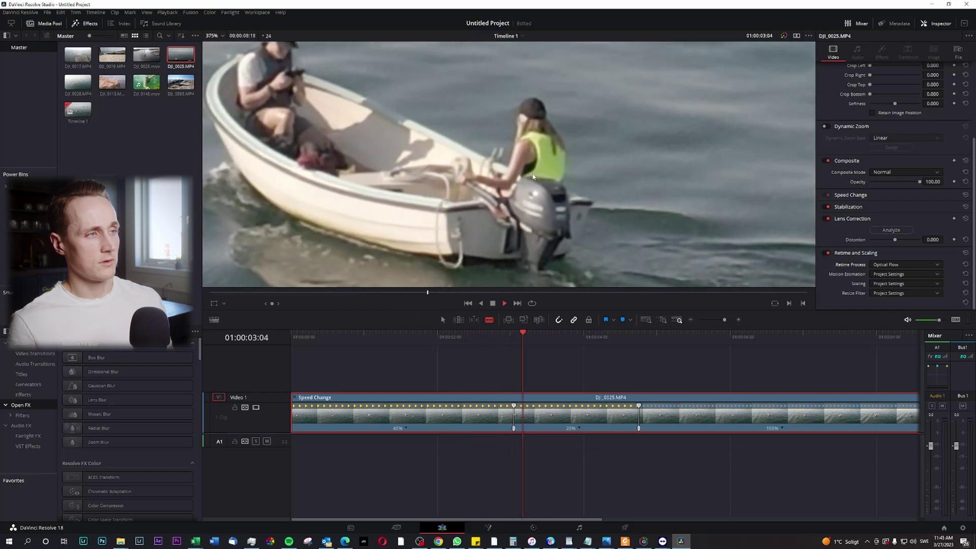
key(space)
scroll(612, 108, up, 3)
scroll(534, 198, up, 2)
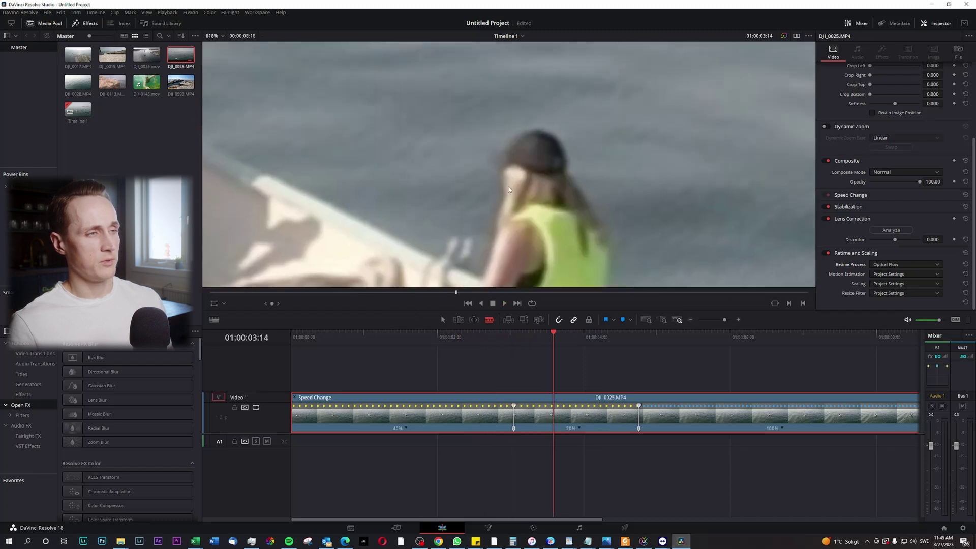
click(501, 340)
key(space)
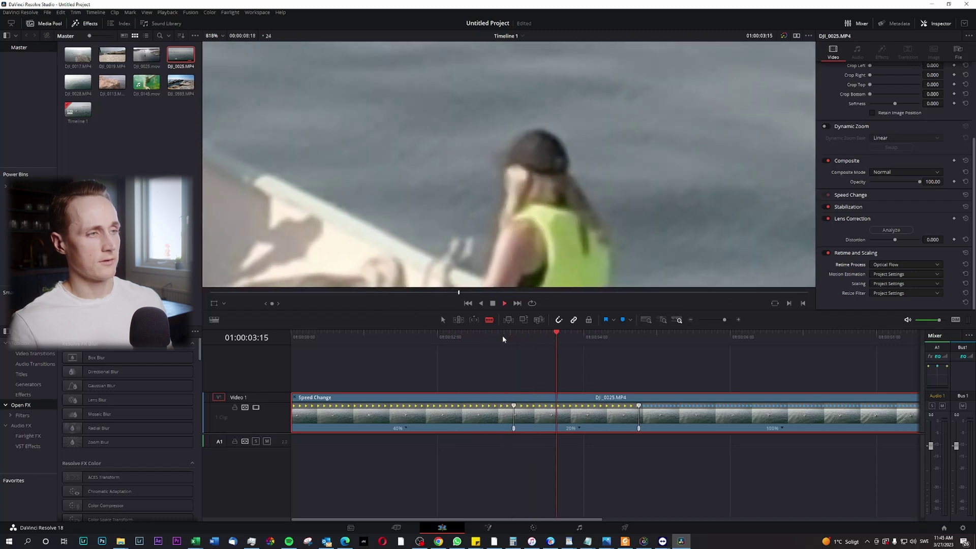
click(515, 339)
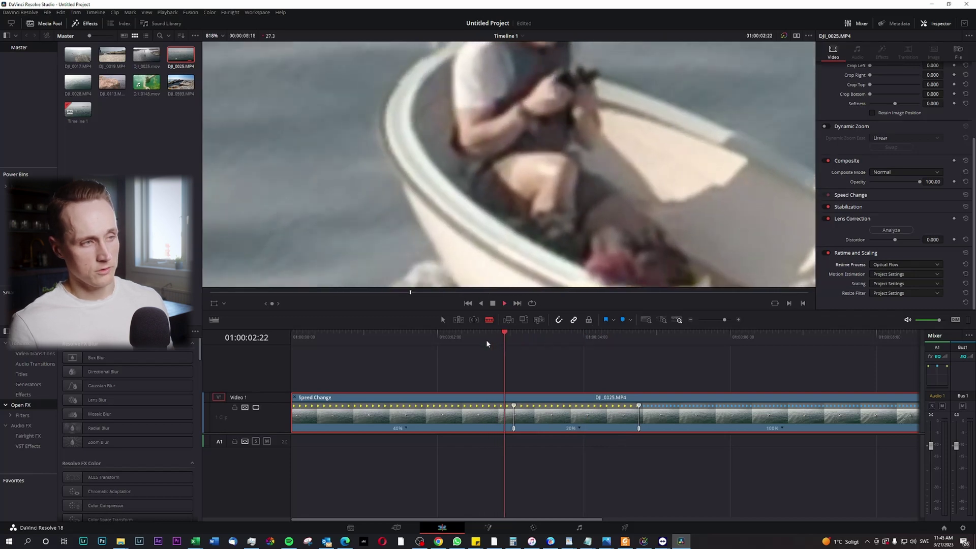
- Examine the bow edge of the boat at maximum magnification while replaying the slowed section
scroll(503, 221, up, 2)
scroll(503, 221, up, 1)
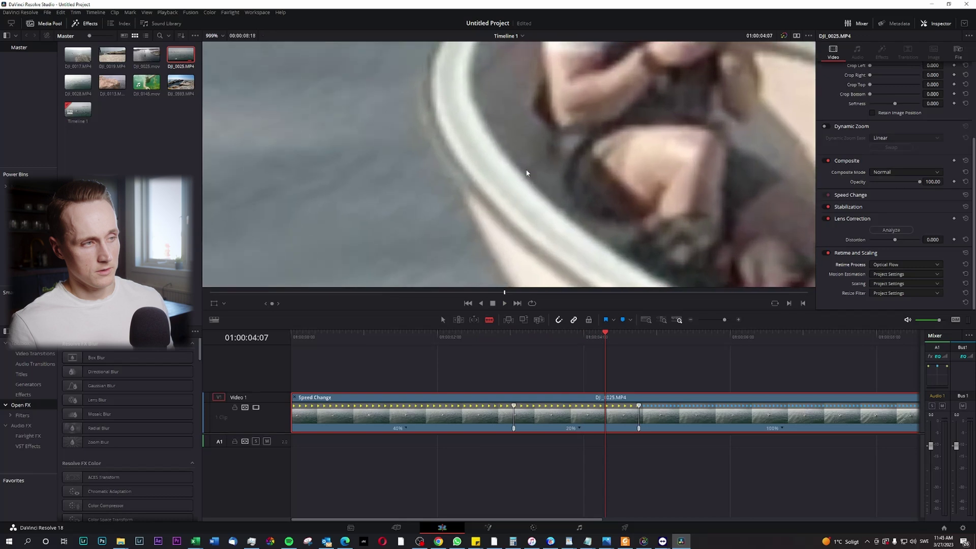
drag(528, 172, 555, 280)
click(517, 355)
key(space)
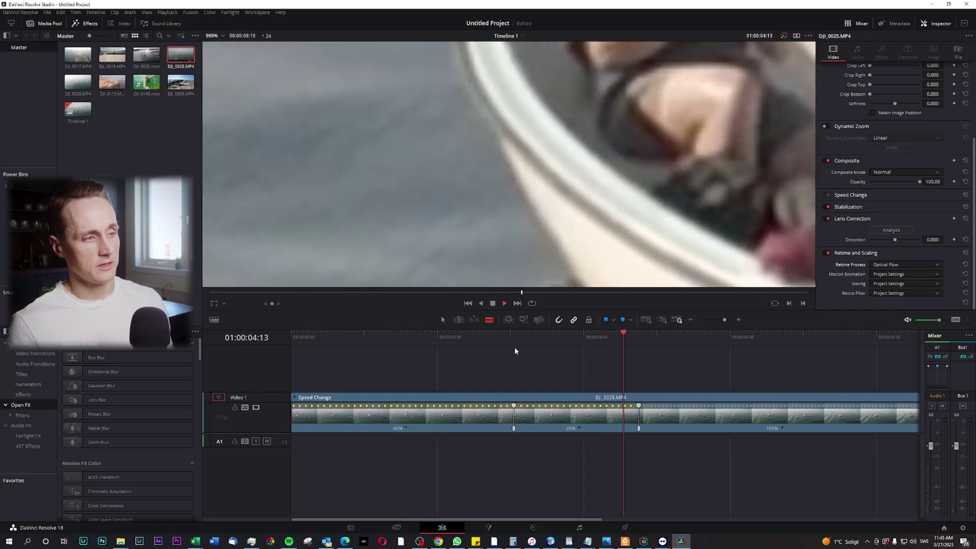
click(514, 338)
- Show the whole frame in the viewer and replay the slowed section to judge the overall motion
scroll(510, 203, down, 4)
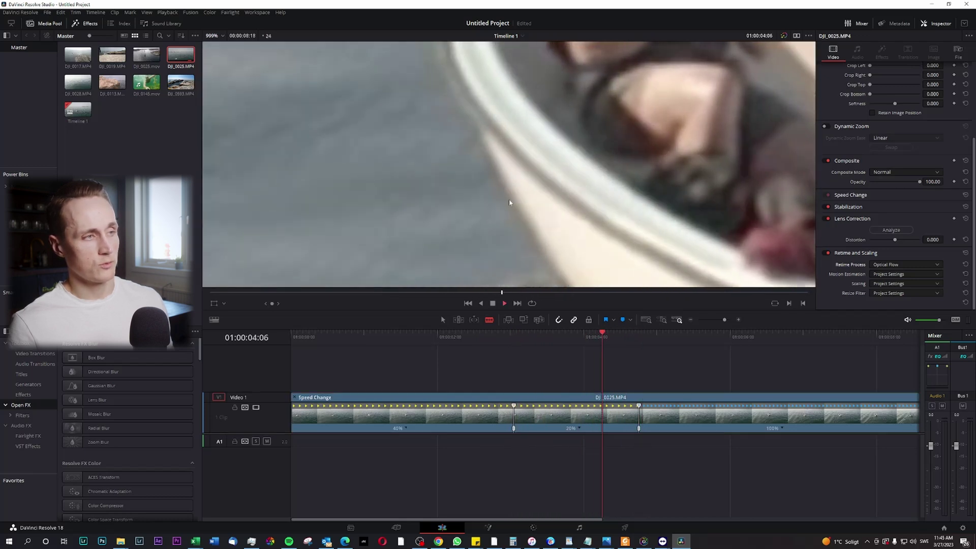
scroll(547, 126, down, 8)
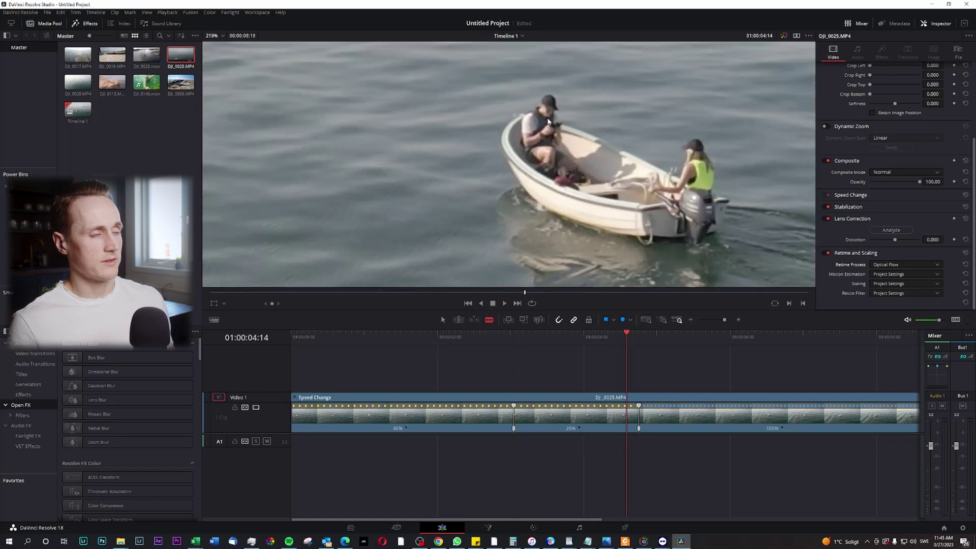
scroll(598, 201, down, 6)
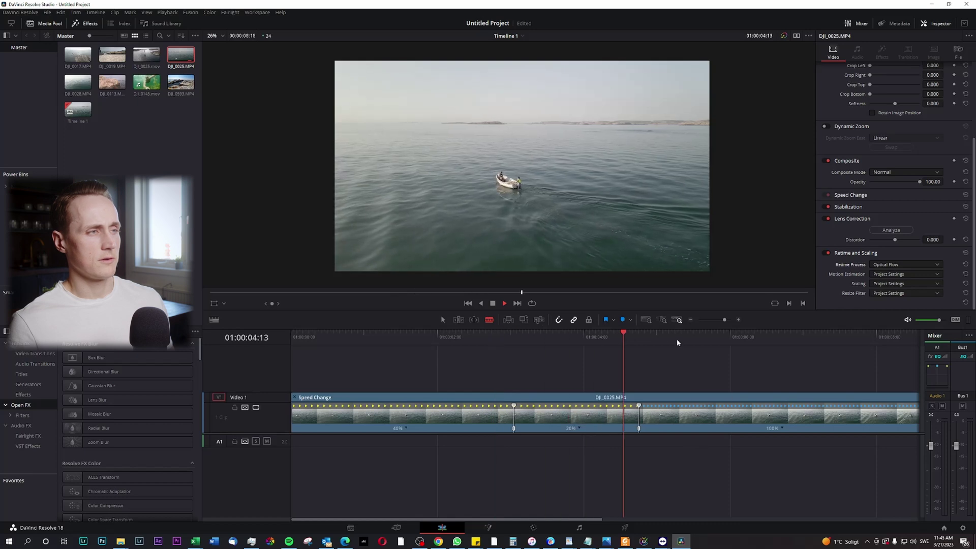
drag(517, 332, 529, 332)
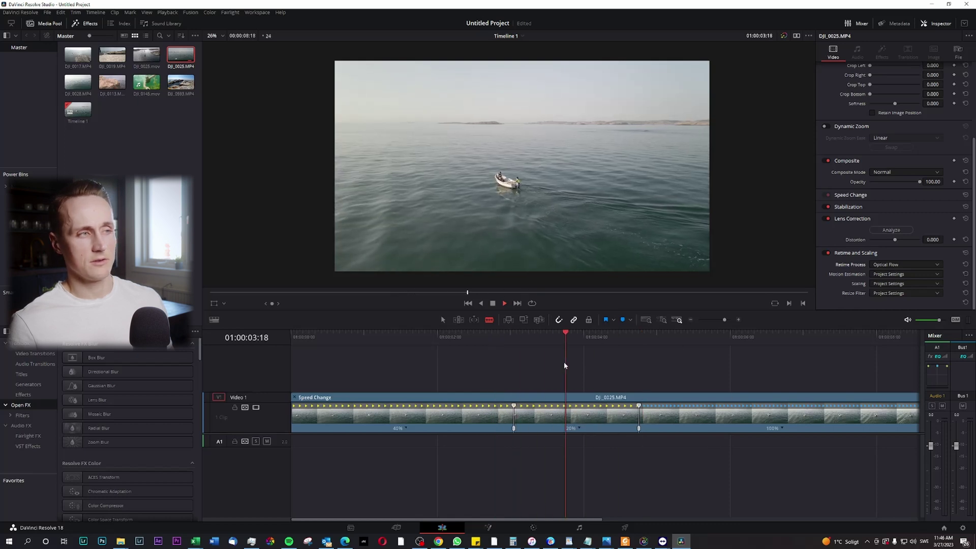
click(500, 337)
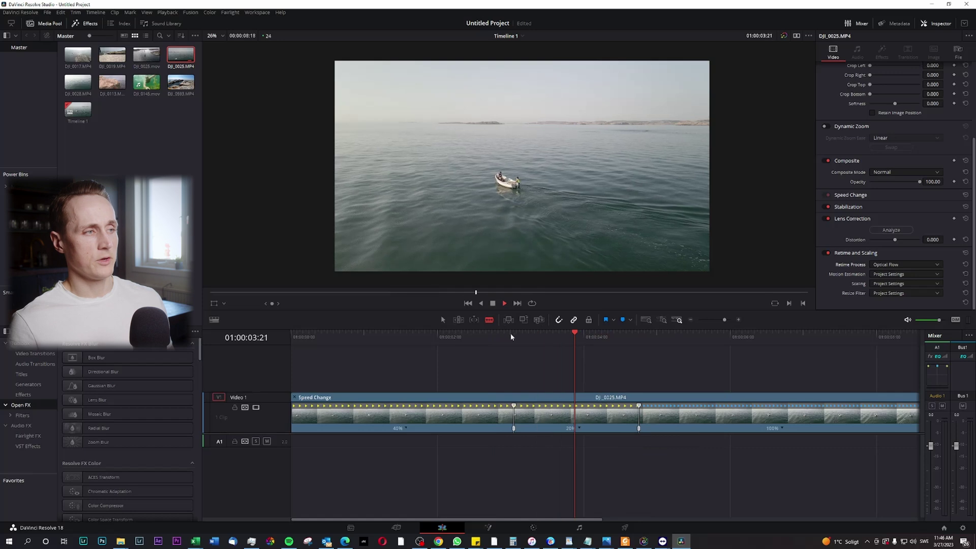
click(493, 336)
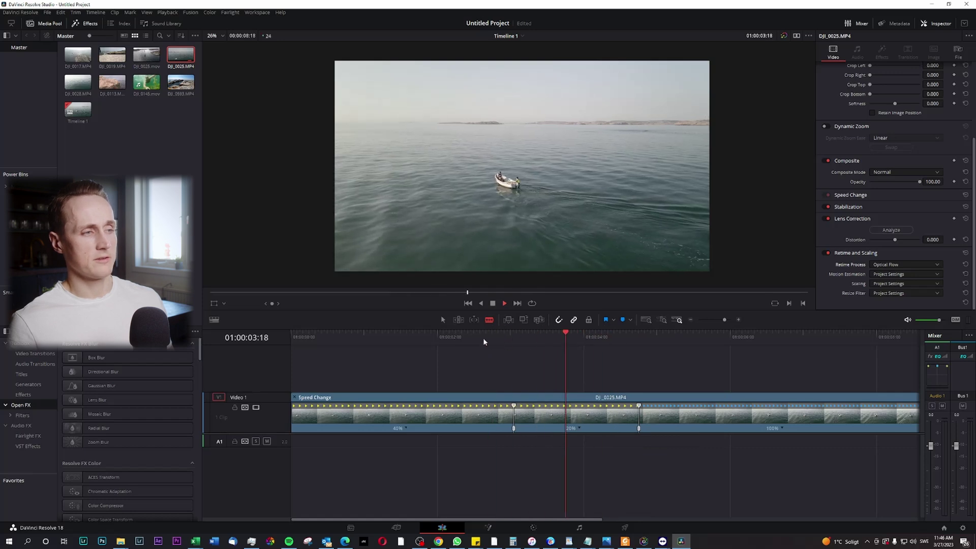
click(465, 337)
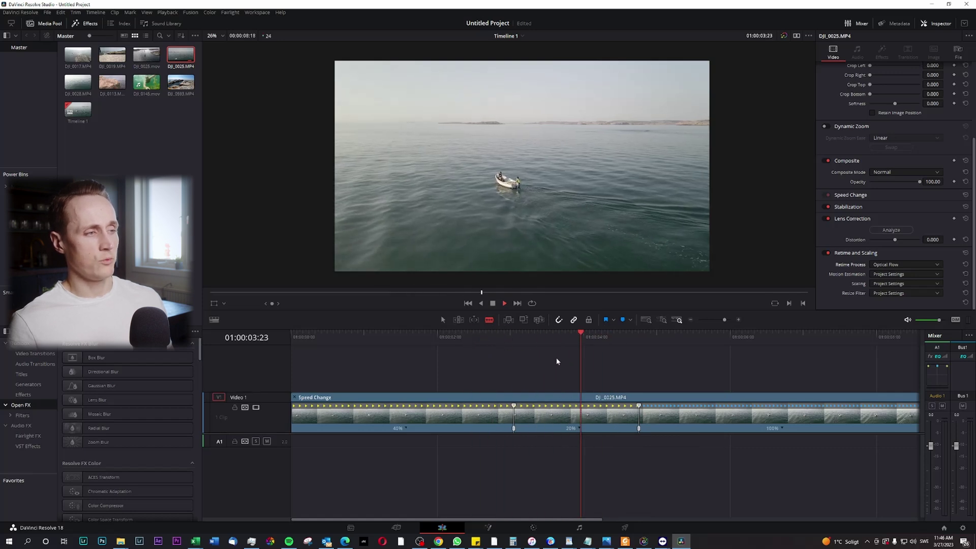
key(space)
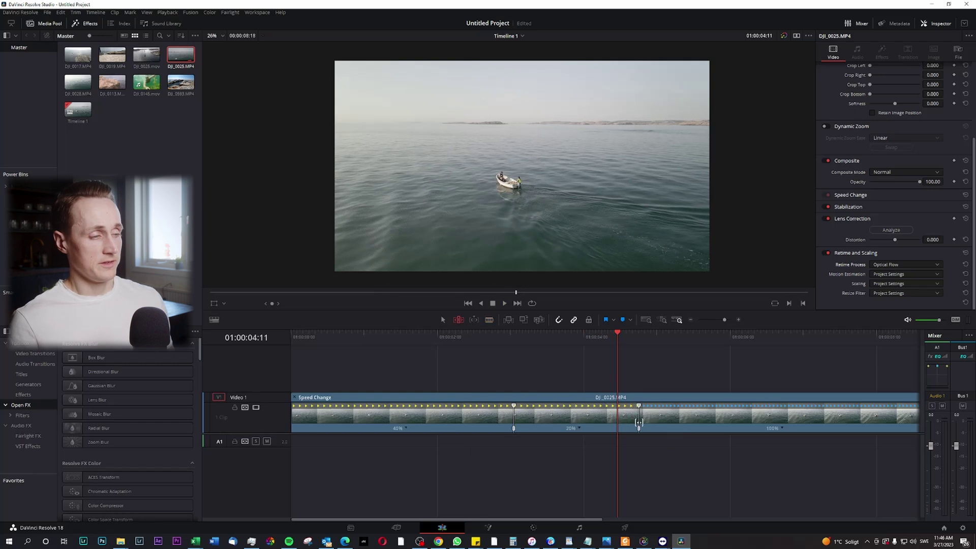
- Extend the end of the segment between the two speed points to about 01:00:06:15 to slow it further, and play it
drag(640, 428, 658, 429)
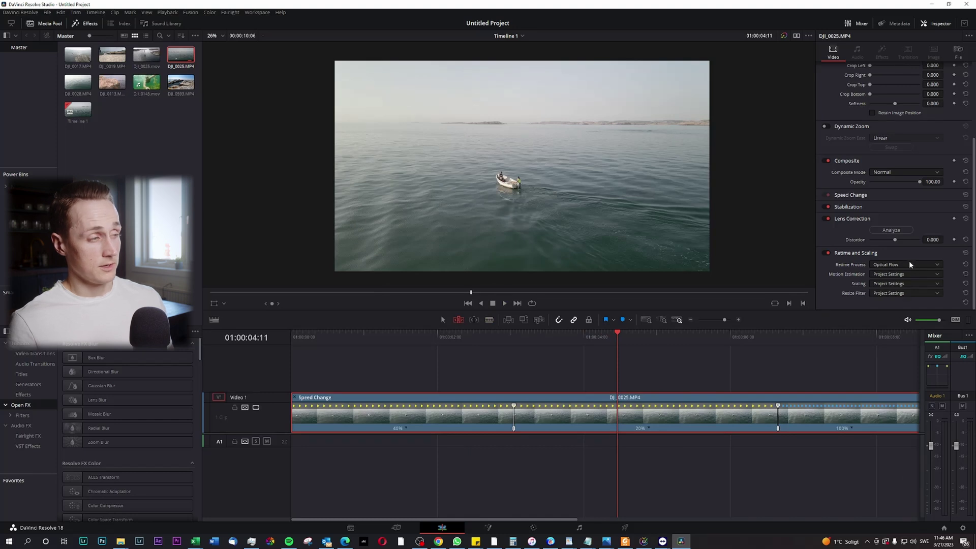
click(493, 349)
key(space)
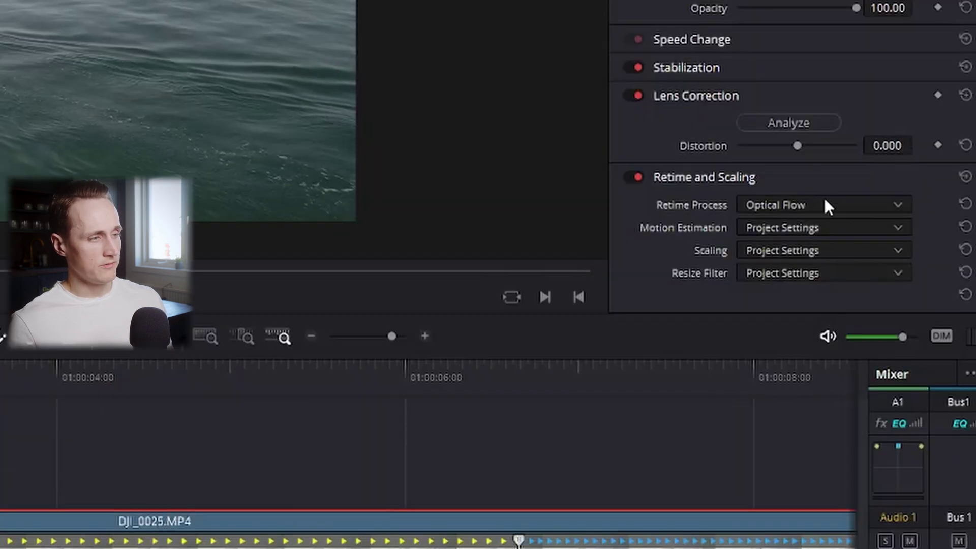
- Try Nearest as the clip's Retime Process, and switch it to Frame Blend
click(824, 204)
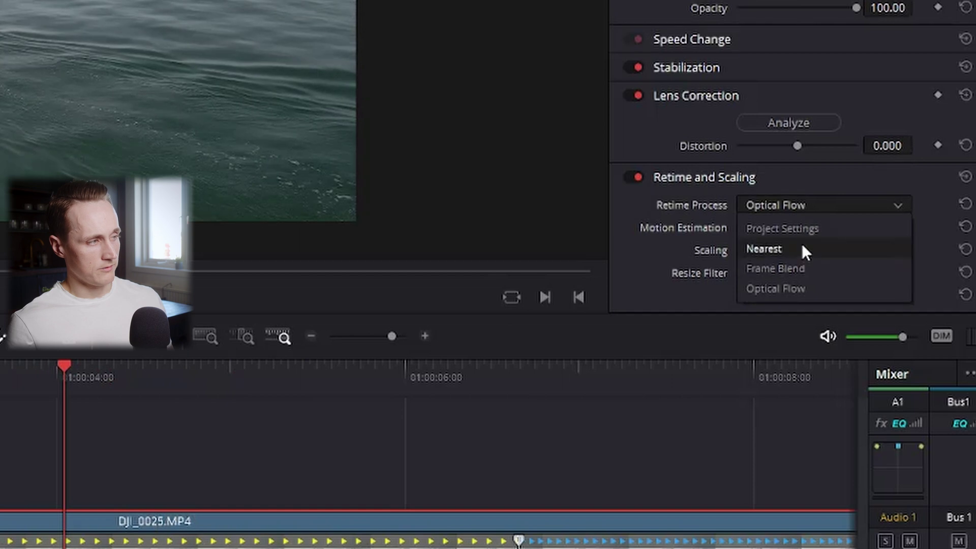
click(802, 247)
click(806, 205)
click(798, 267)
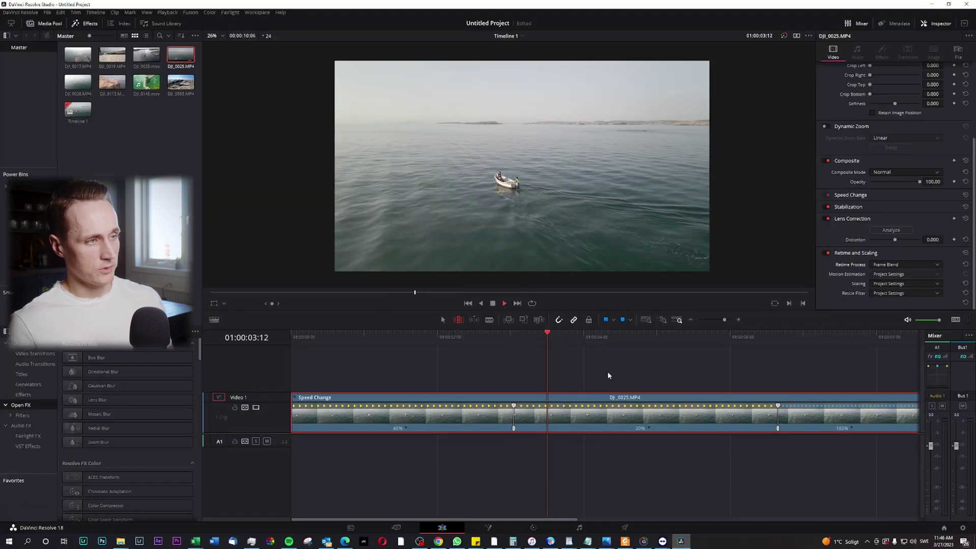
- Replay the slowed section with Frame Blend, viewing the boat enlarged and as a whole frame
scroll(486, 188, up, 3)
key(space)
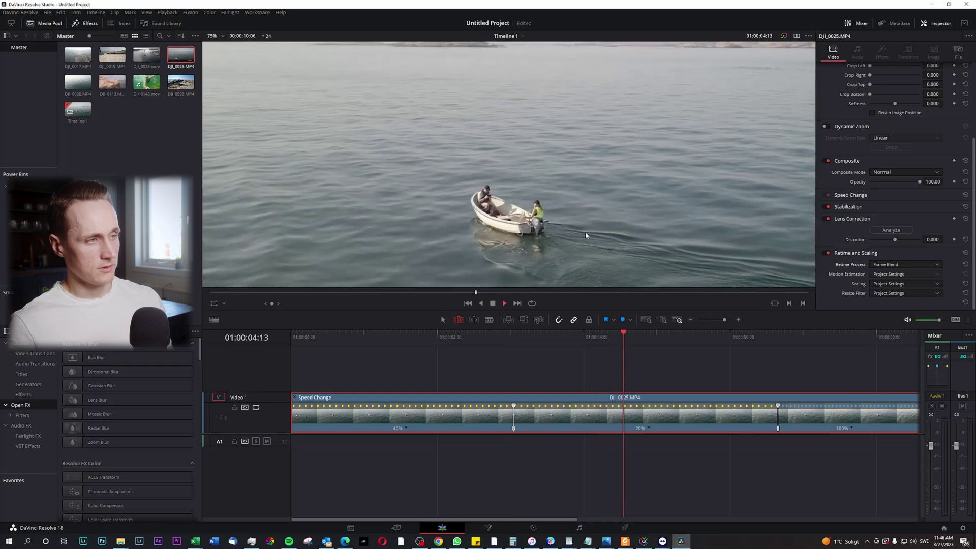
click(465, 339)
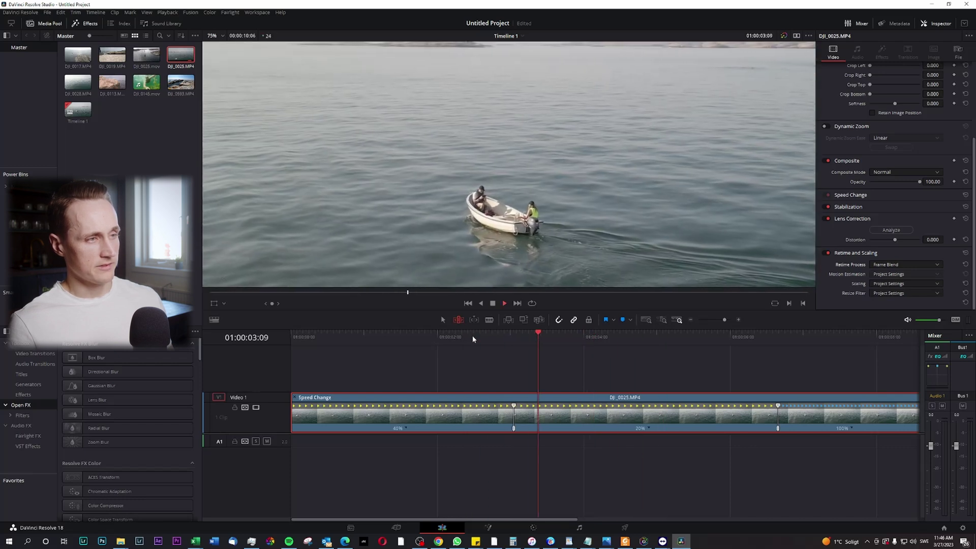
key(space)
scroll(570, 184, down, 6)
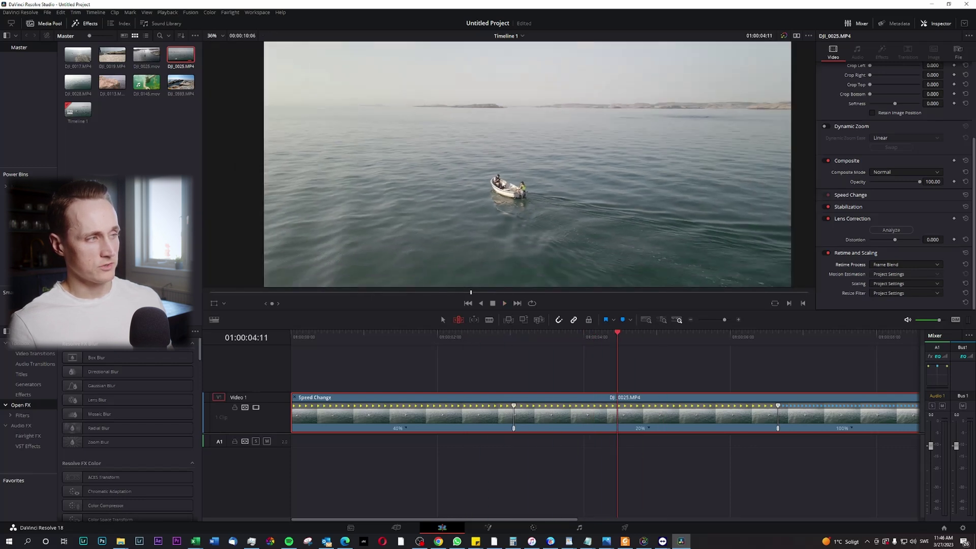
click(499, 349)
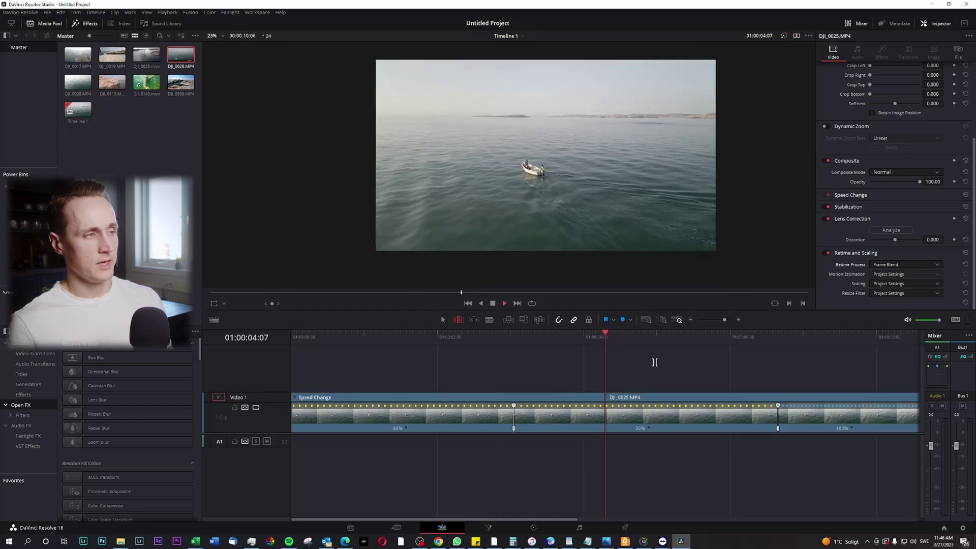
click(479, 336)
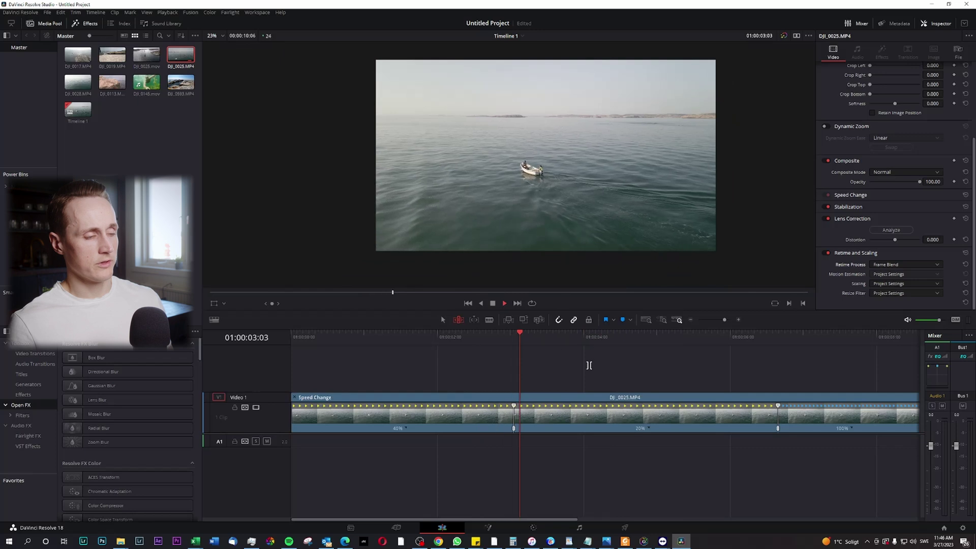
key(space)
- Add the clip DJI_0025.mov to Video 1 after the first clip, leaving a short gap between them
drag(676, 361, 319, 343)
drag(616, 393, 235, 108)
scroll(348, 392, left, 3)
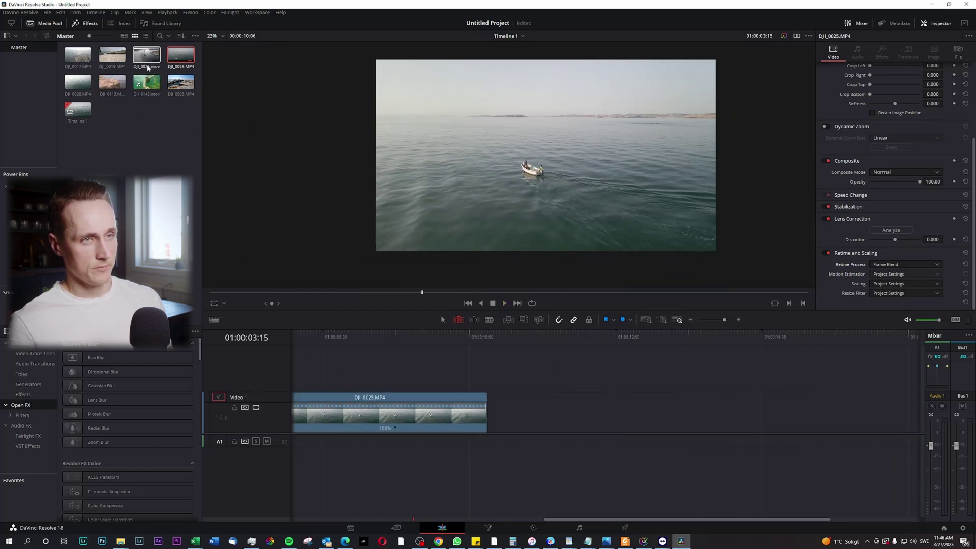
drag(148, 57, 532, 407)
click(542, 336)
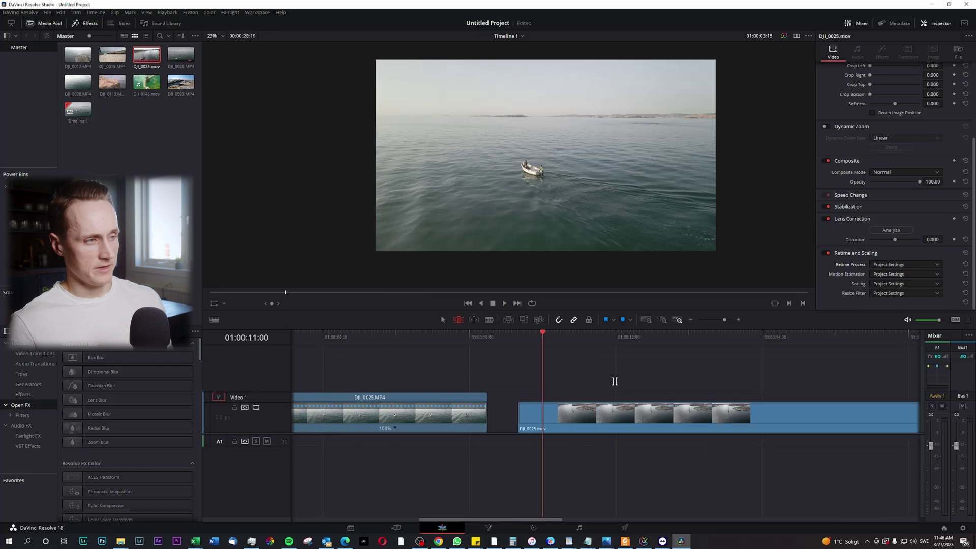
- Play the start of the added sailing ship clip enlarged in the viewer, and inspect its frame rate in the file details
drag(699, 387, 601, 375)
drag(493, 339, 498, 339)
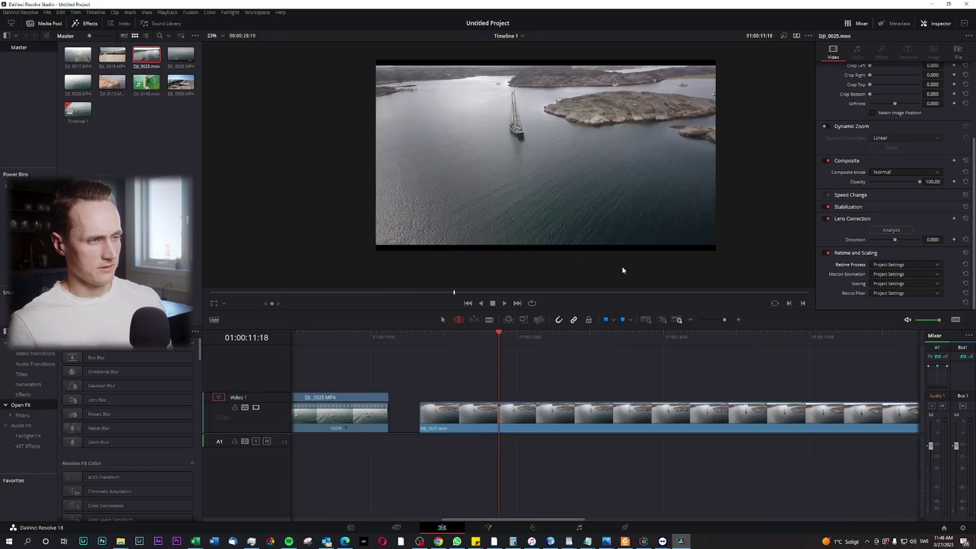
drag(584, 187, 533, 210)
scroll(533, 210, up, 3)
key(space)
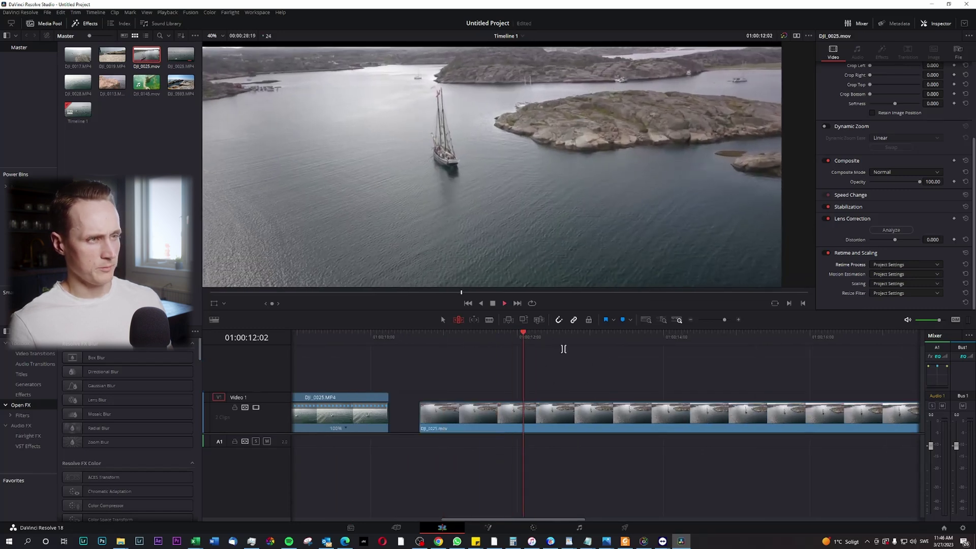
key(space)
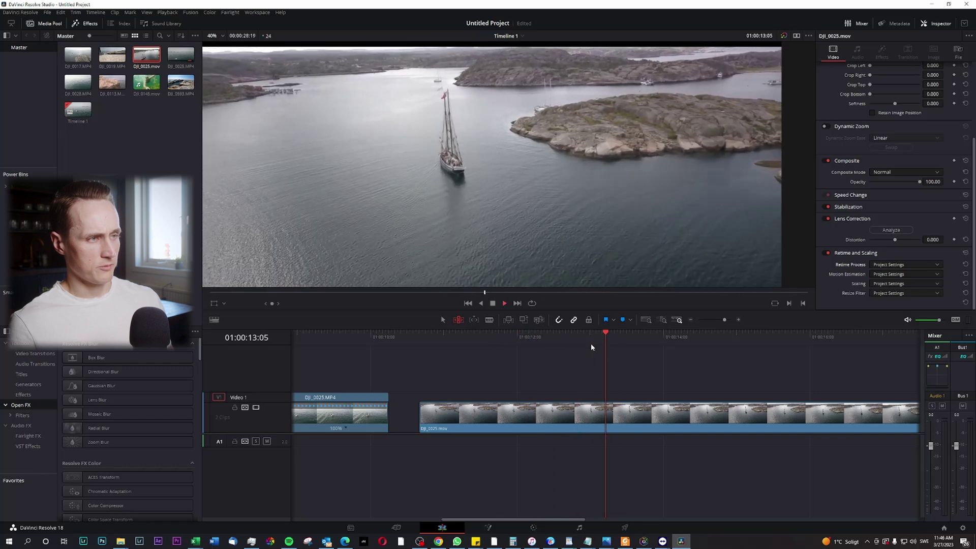
click(589, 413)
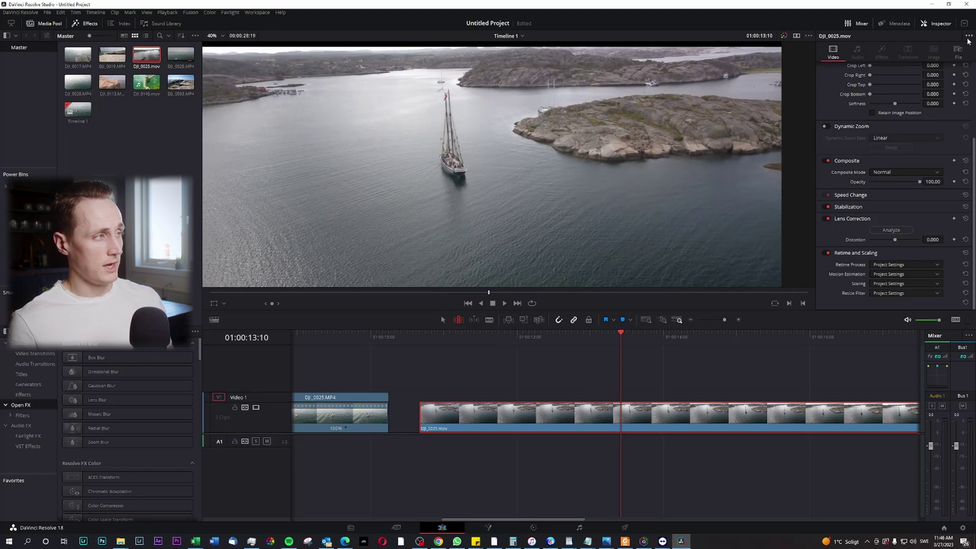
click(959, 51)
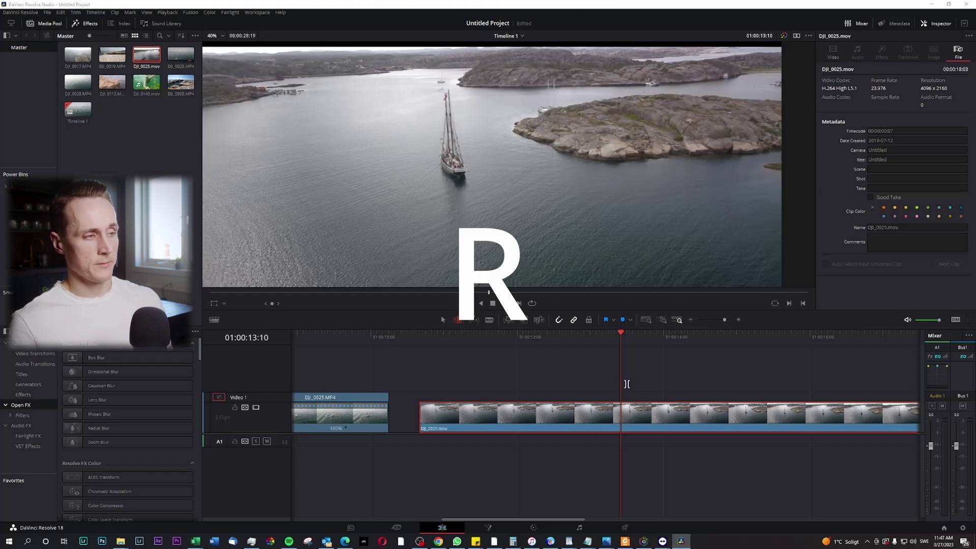
- Change the sailing ship clip's speed to 50% and play its beginning
key(r)
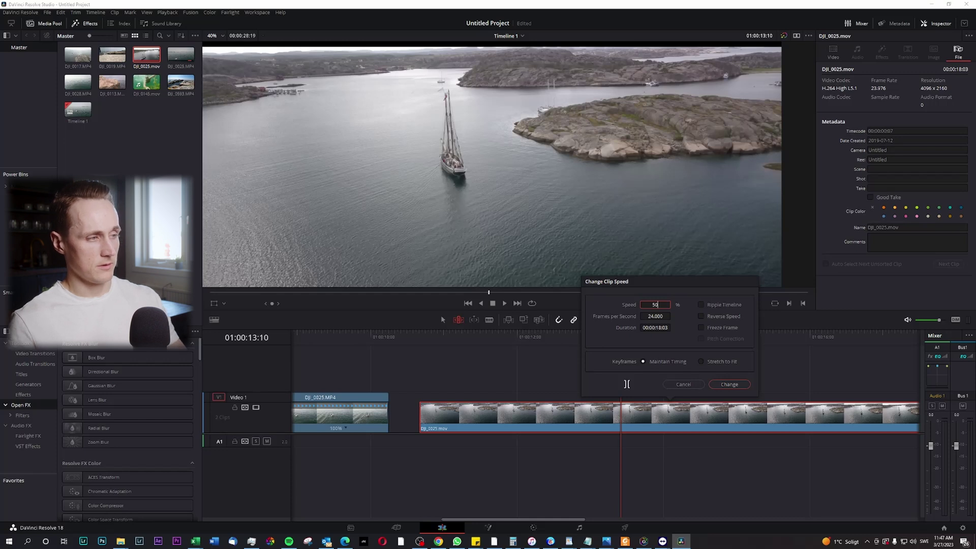
text(50)
key(Return)
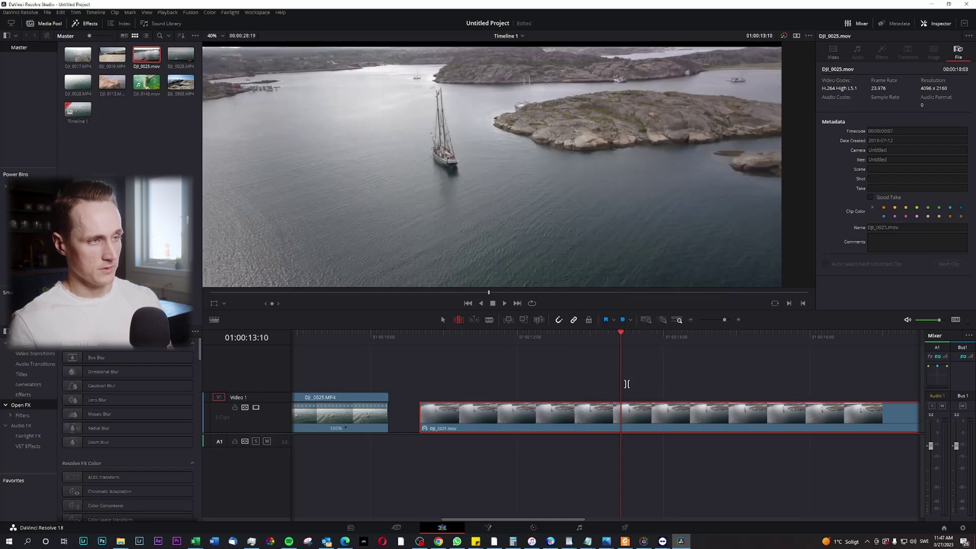
click(476, 337)
key(space)
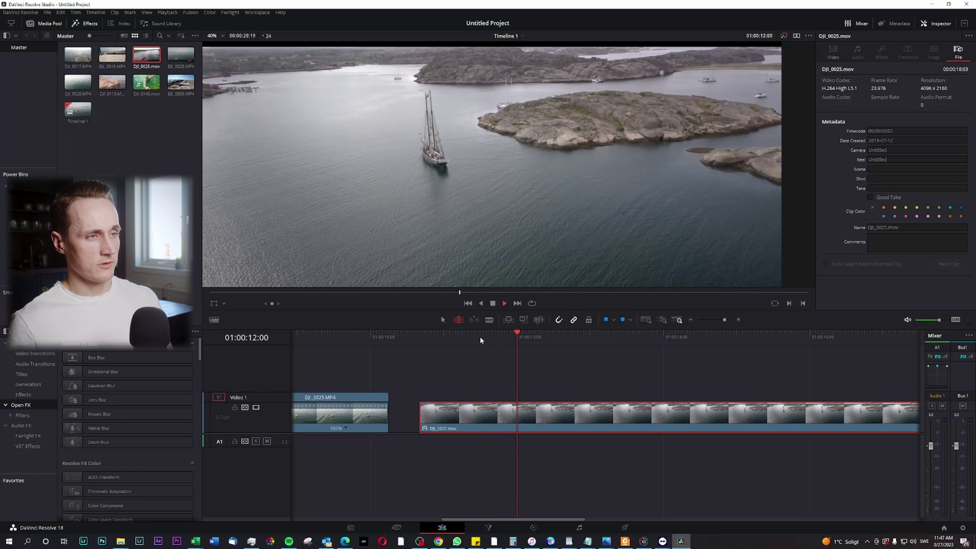
key(space)
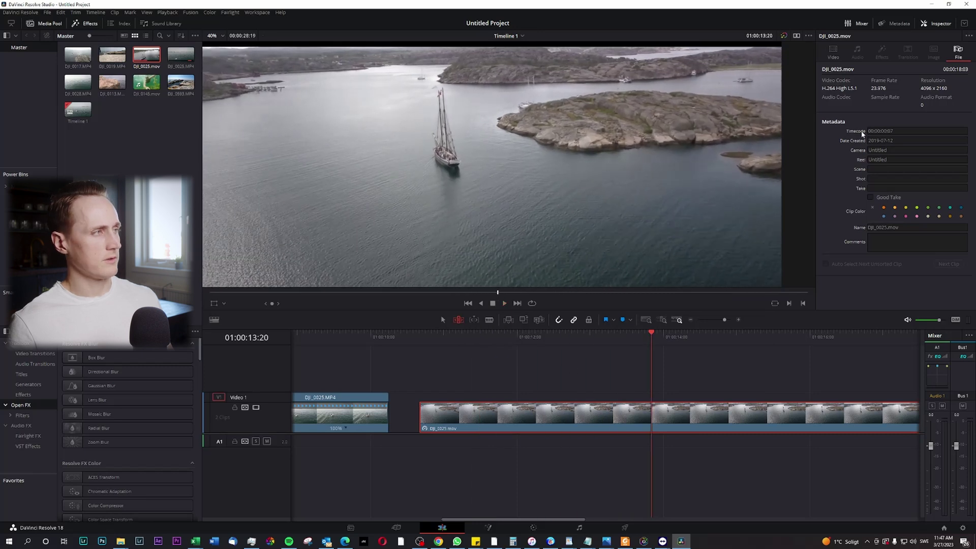
- Try Nearest as the sailing ship clip's Retime Process and replay its beginning
click(833, 52)
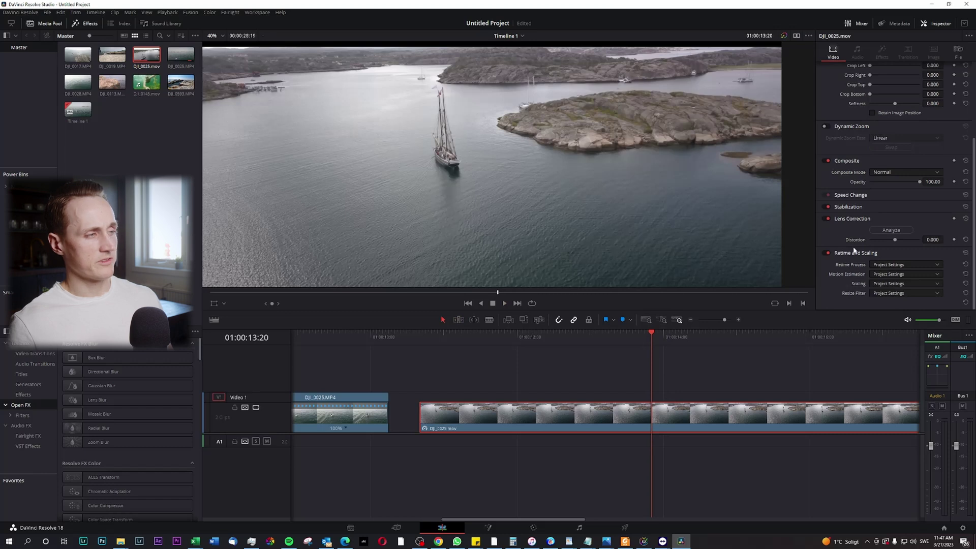
click(904, 265)
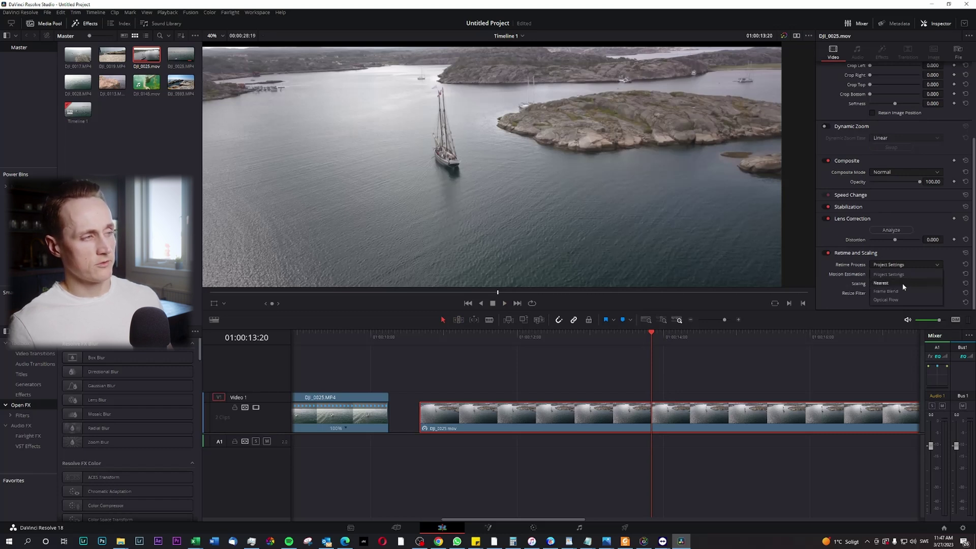
click(904, 283)
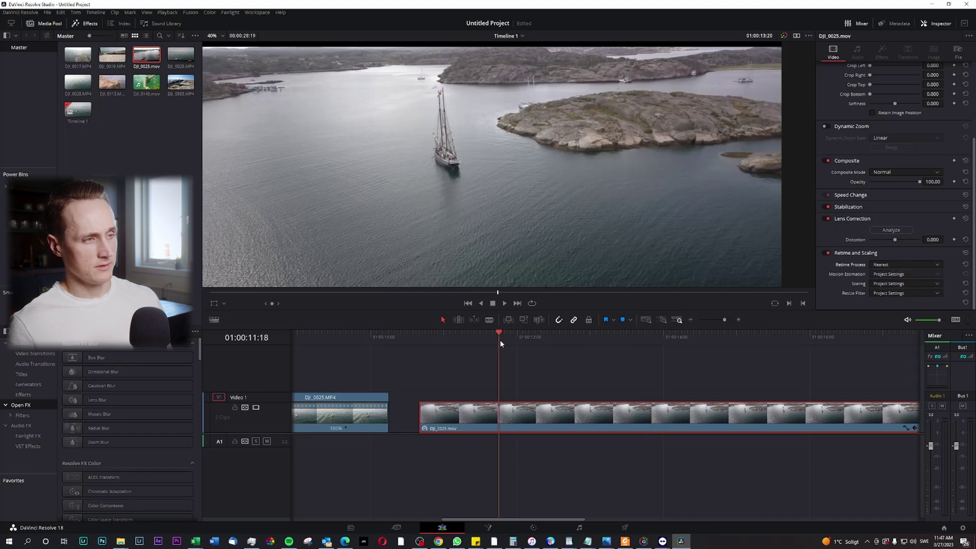
key(space)
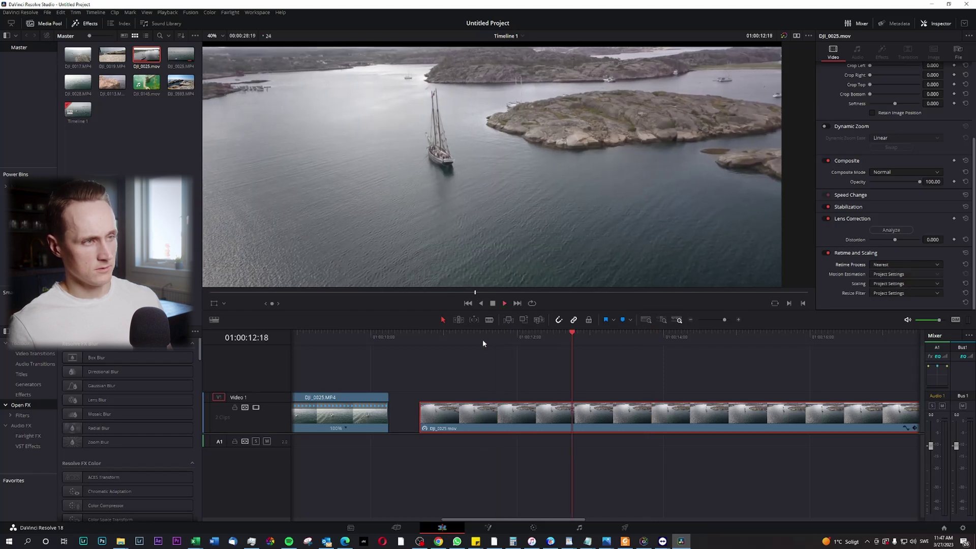
click(483, 340)
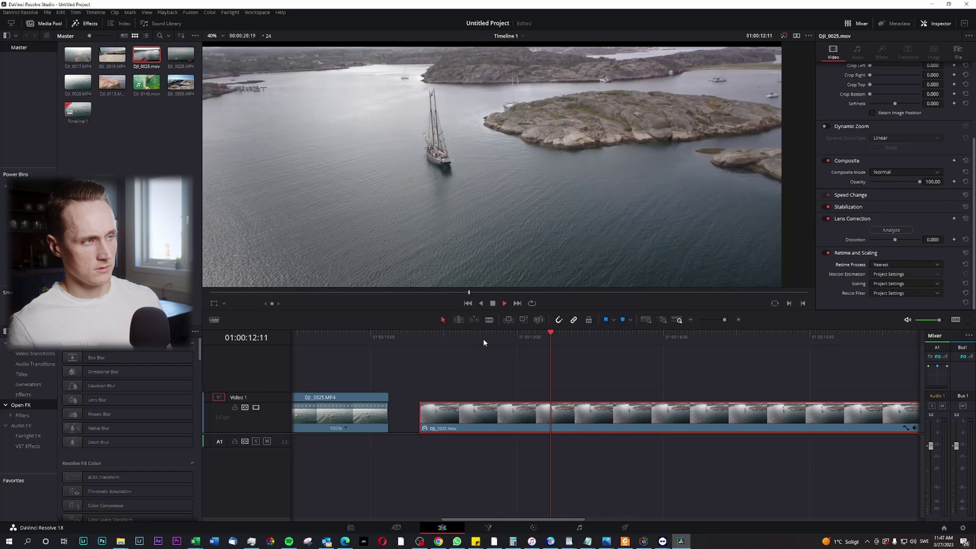
key(space)
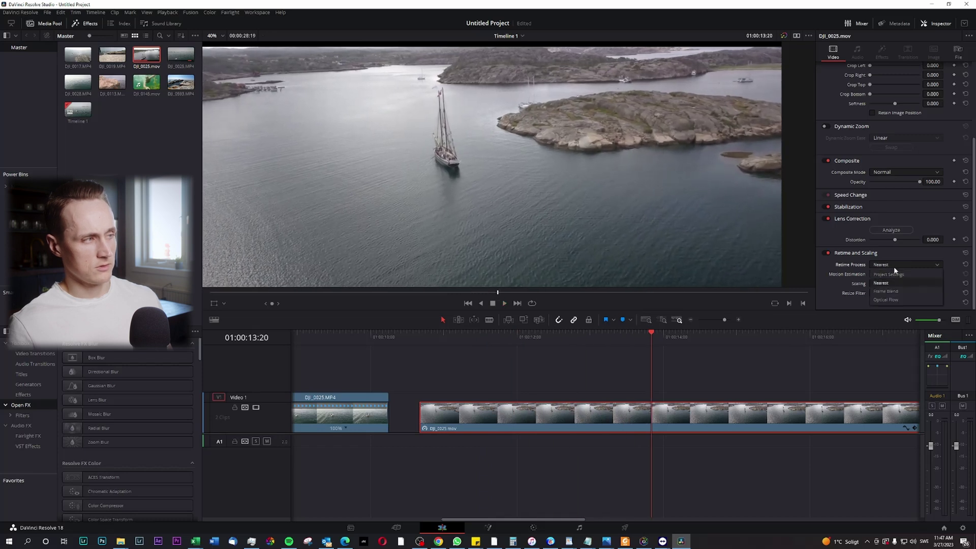
- Set the sailing ship clip's Retime Process to Frame Blend, and play it enlarged and as a whole frame
click(900, 293)
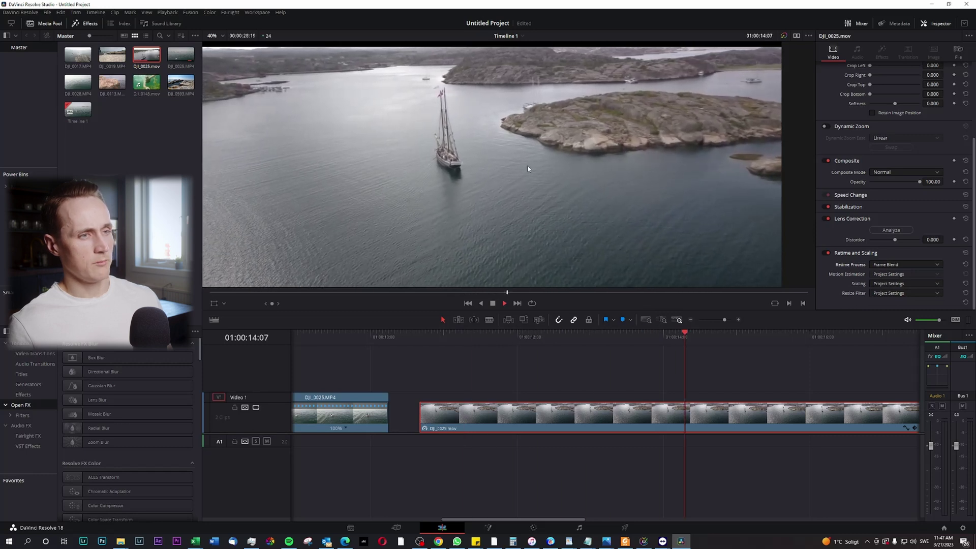
scroll(527, 166, up, 4)
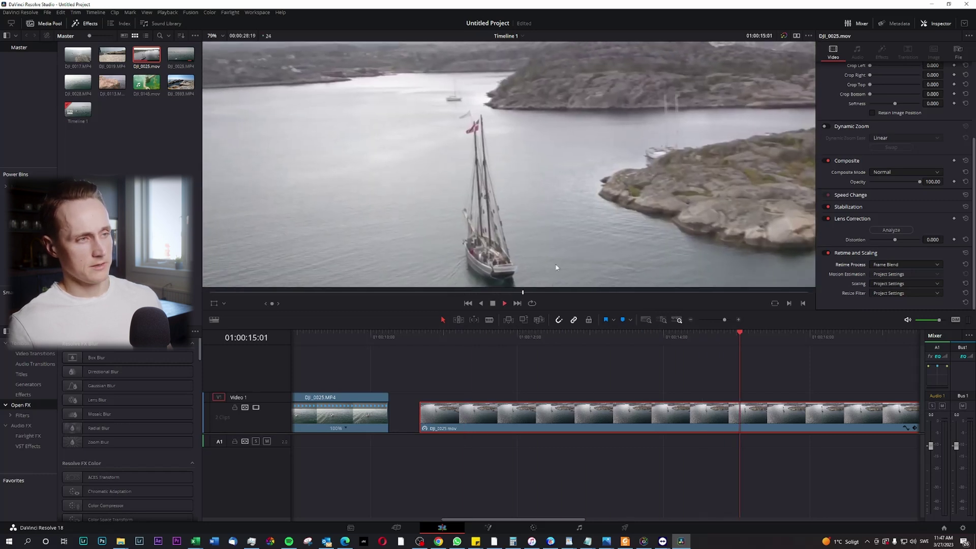
click(527, 336)
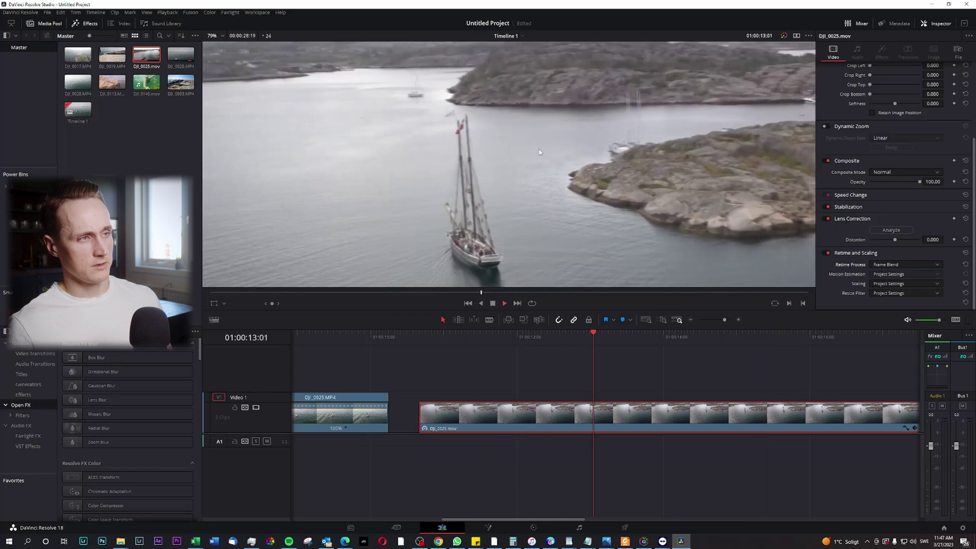
scroll(539, 150, down, 2)
scroll(535, 158, down, 3)
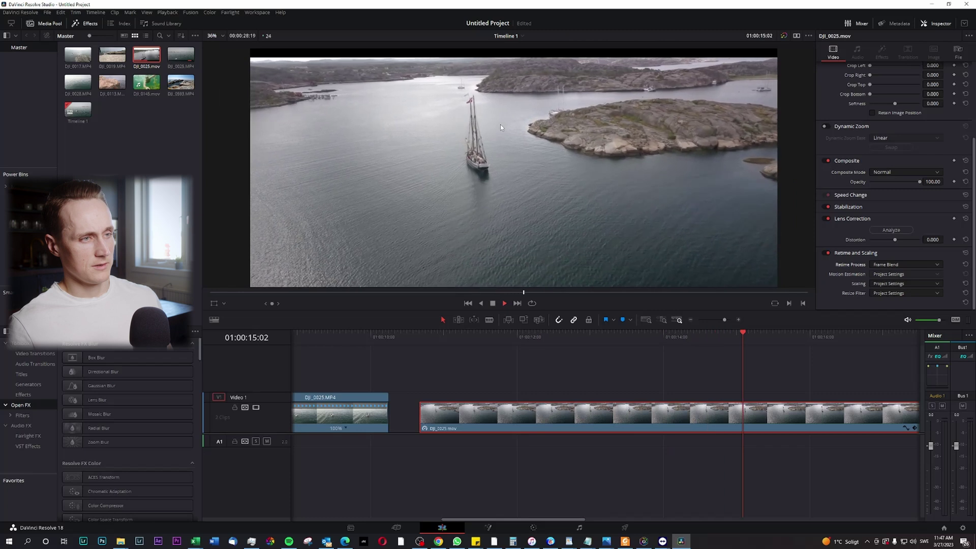
scroll(500, 125, down, 1)
drag(493, 117, 475, 91)
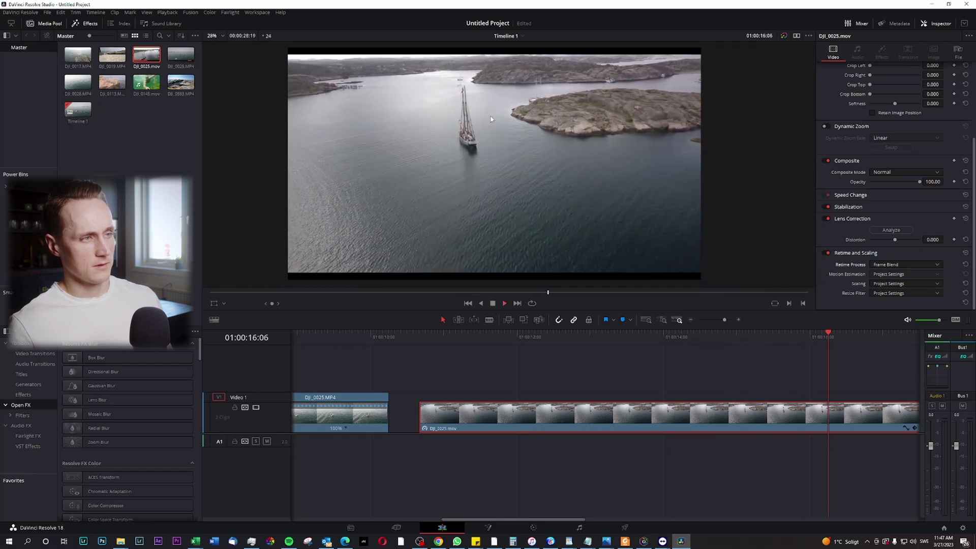
- Replay the first seconds of the sailing ship clip repeatedly to judge the motion of the ship and rocky islands
key(space)
click(450, 343)
key(space)
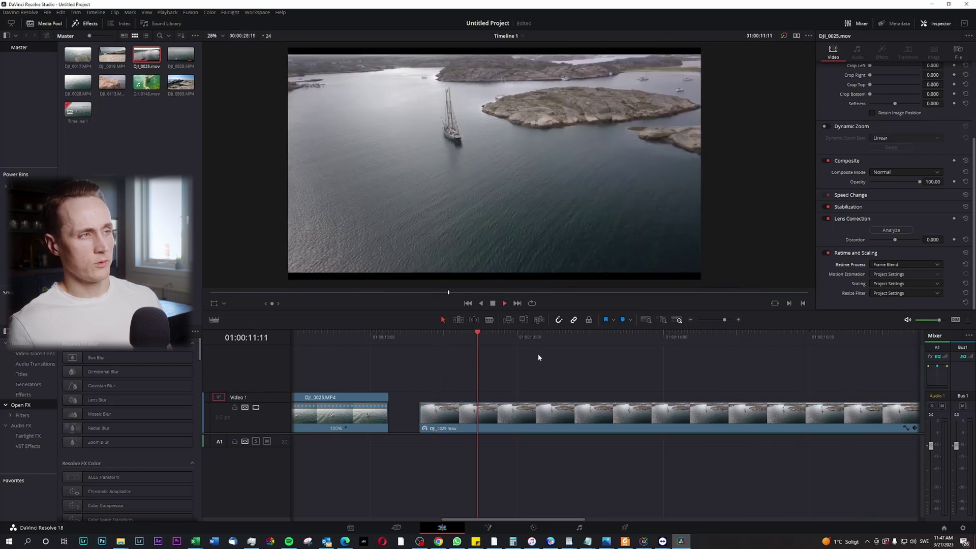
key(space)
click(518, 338)
key(space)
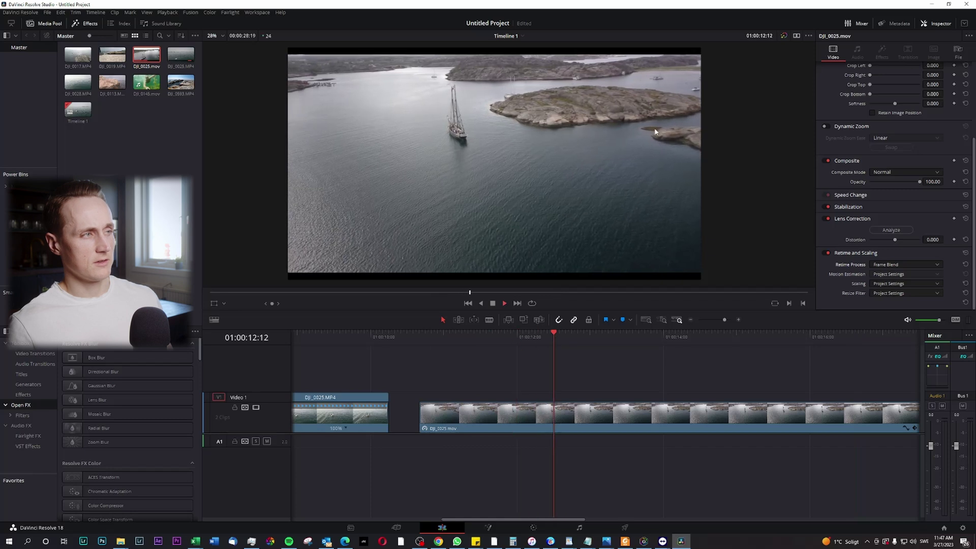
key(space)
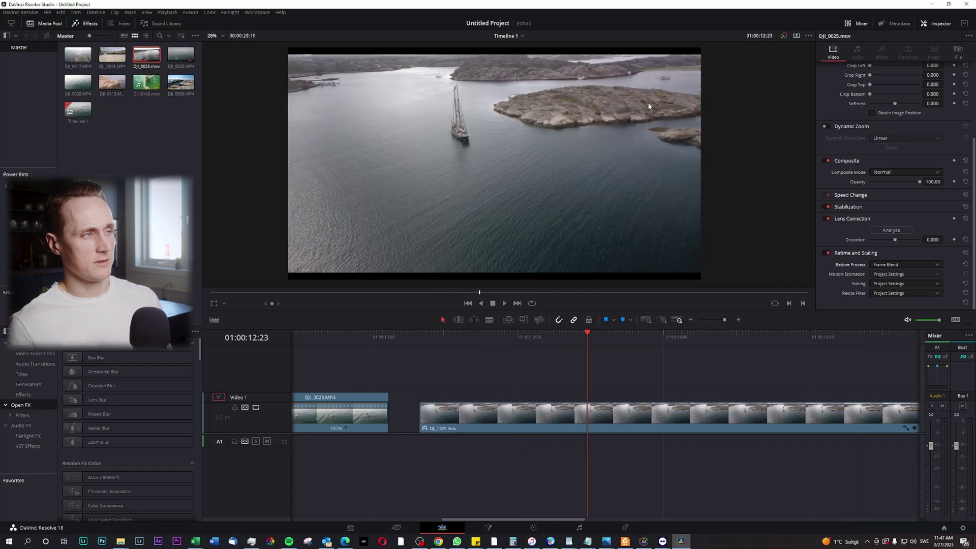
click(452, 341)
key(space)
click(479, 338)
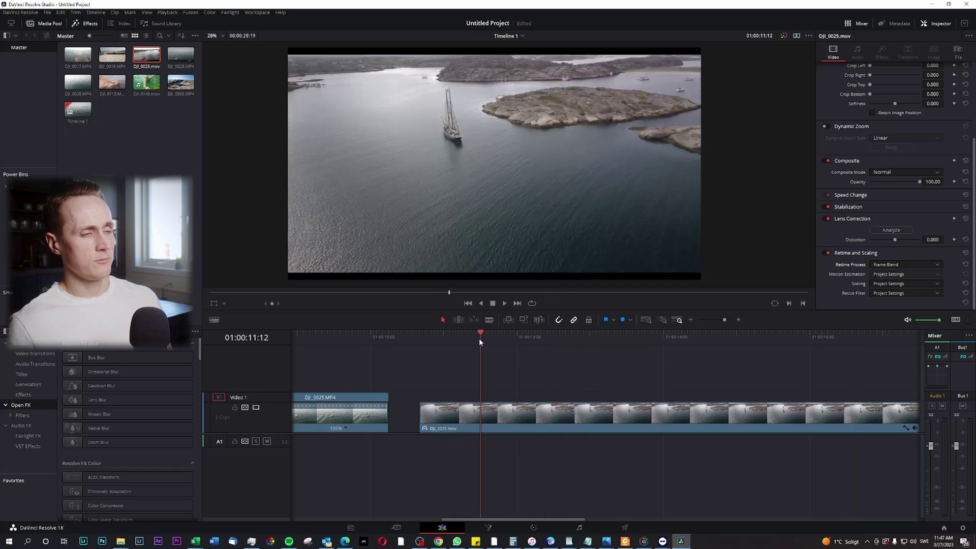
key(space)
key(space)
- Play the second half of the sailing ship clip around 01:00:22:00 to judge the motion near the rocky shore
scroll(662, 373, down, 3)
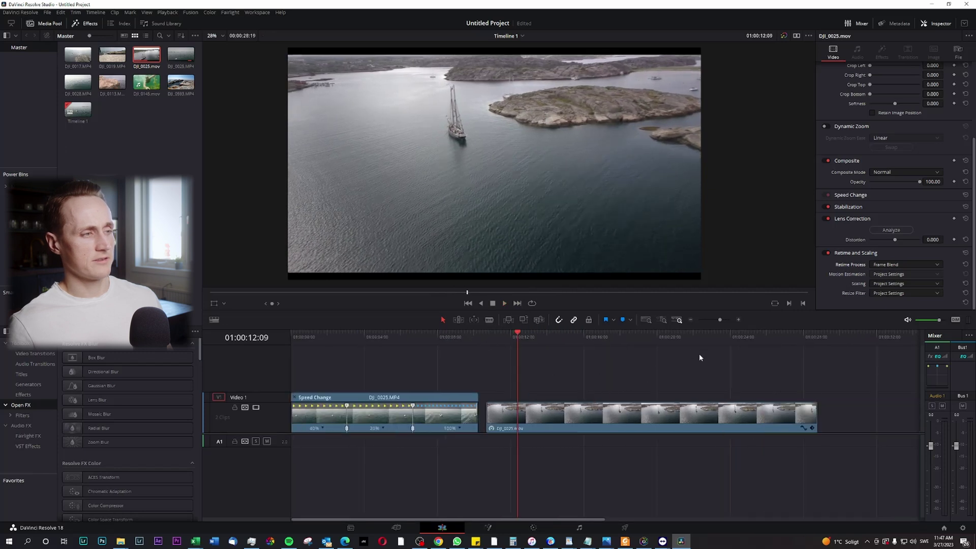
drag(658, 338, 694, 341)
key(space)
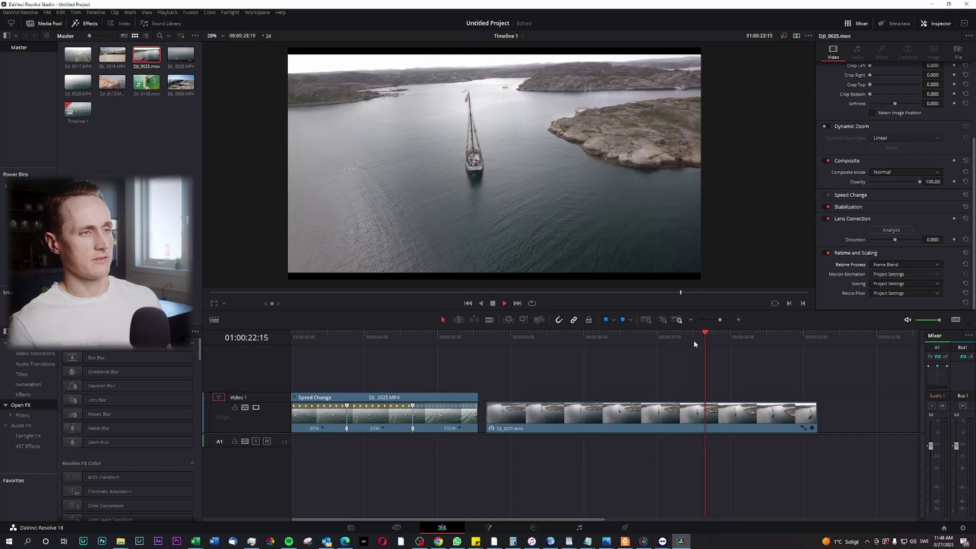
key(space)
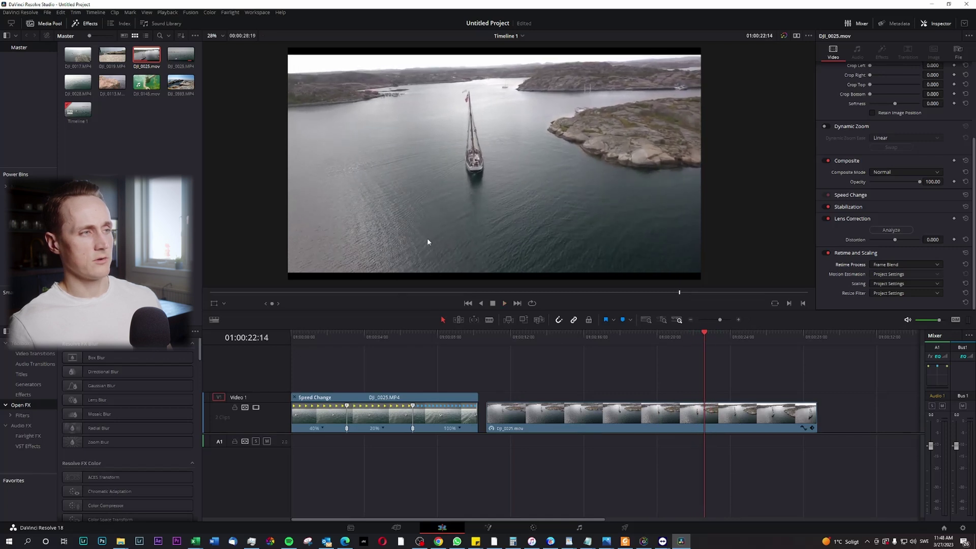
key(space)
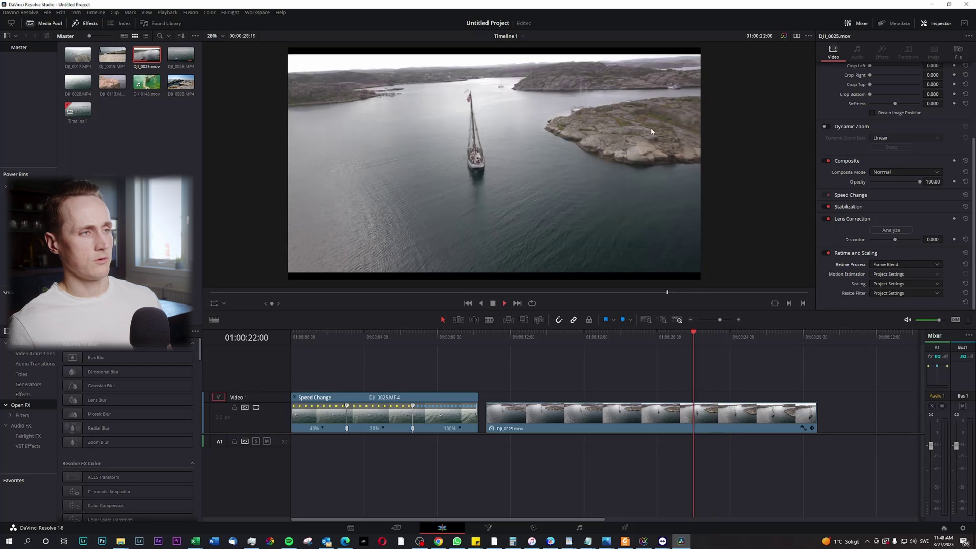
click(684, 342)
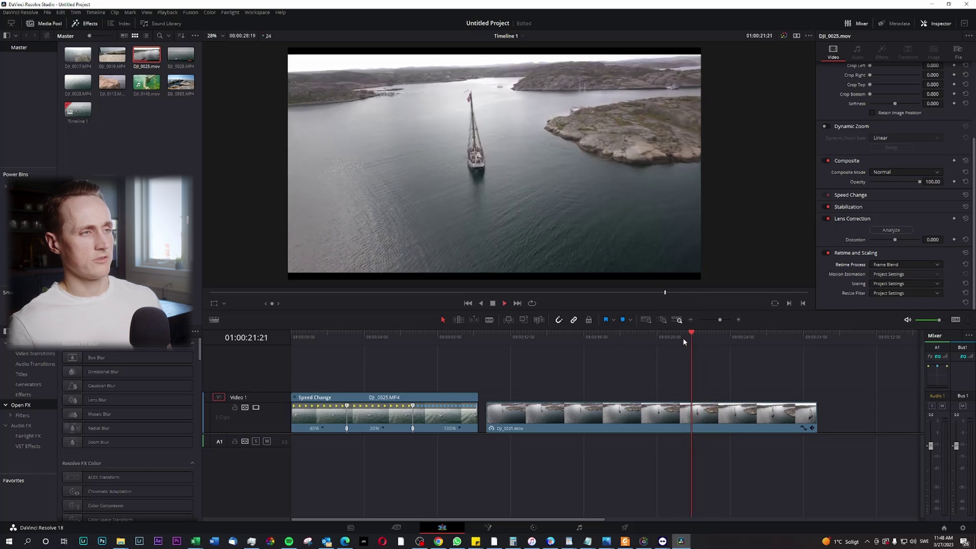
click(669, 340)
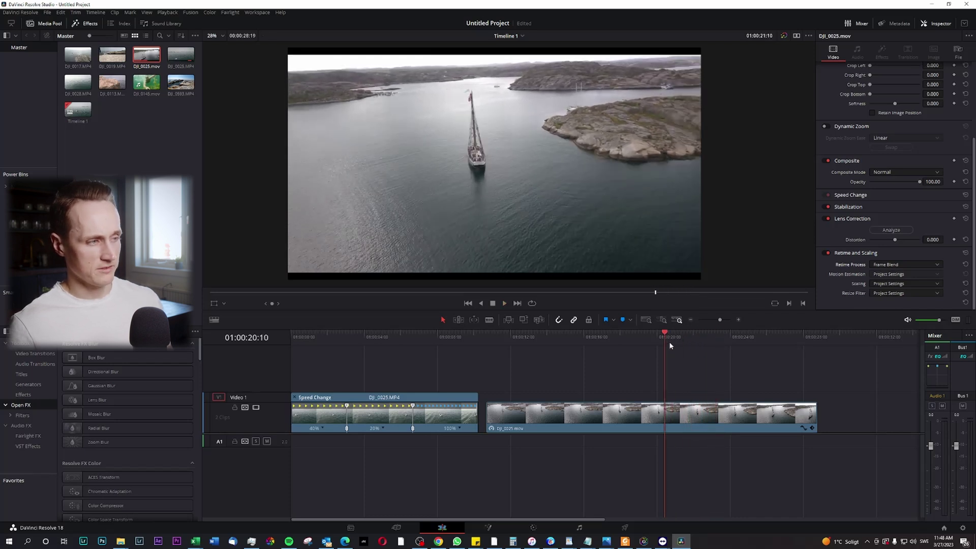